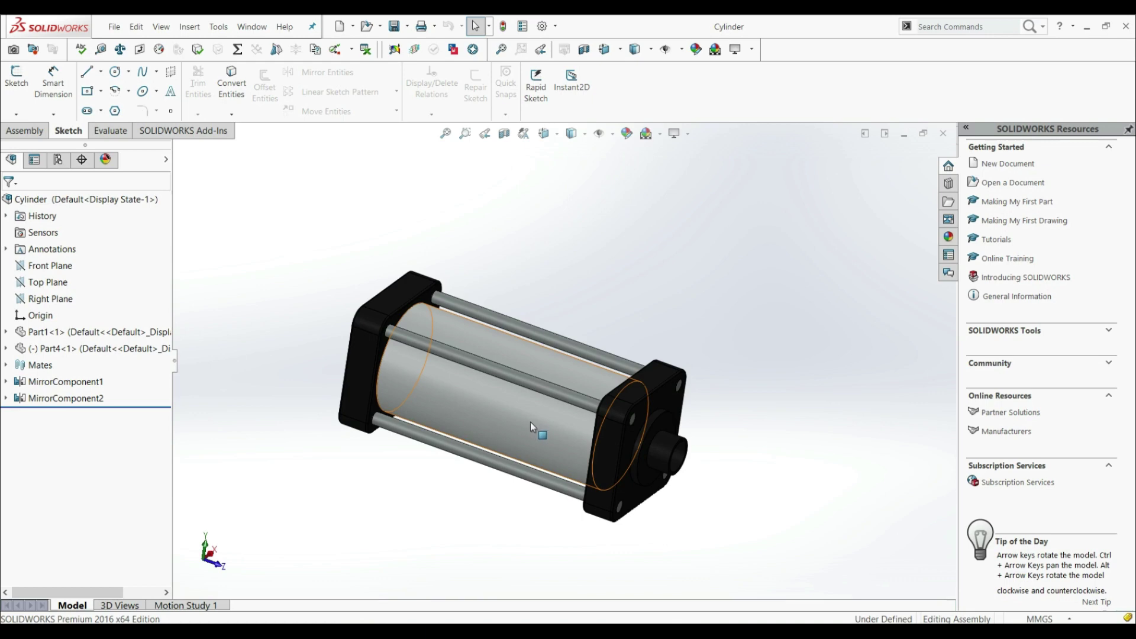
Expand MirrorComponent1, inspect Part1 and the Part4 tie rod, then switch to the Sub-assembly window
click(530, 421)
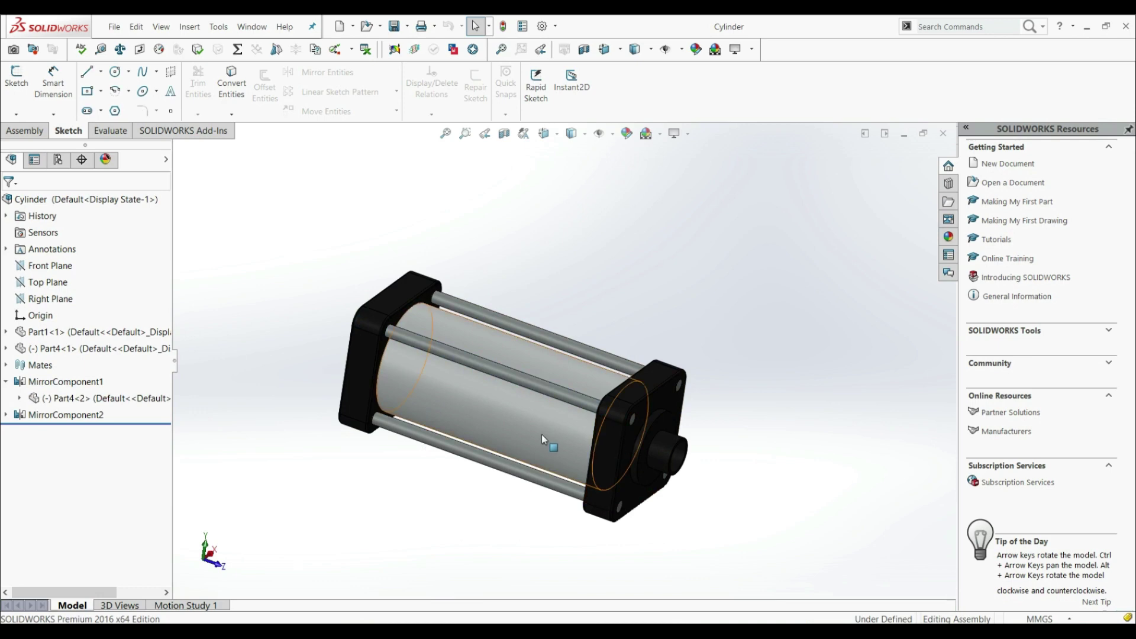
click(91, 337)
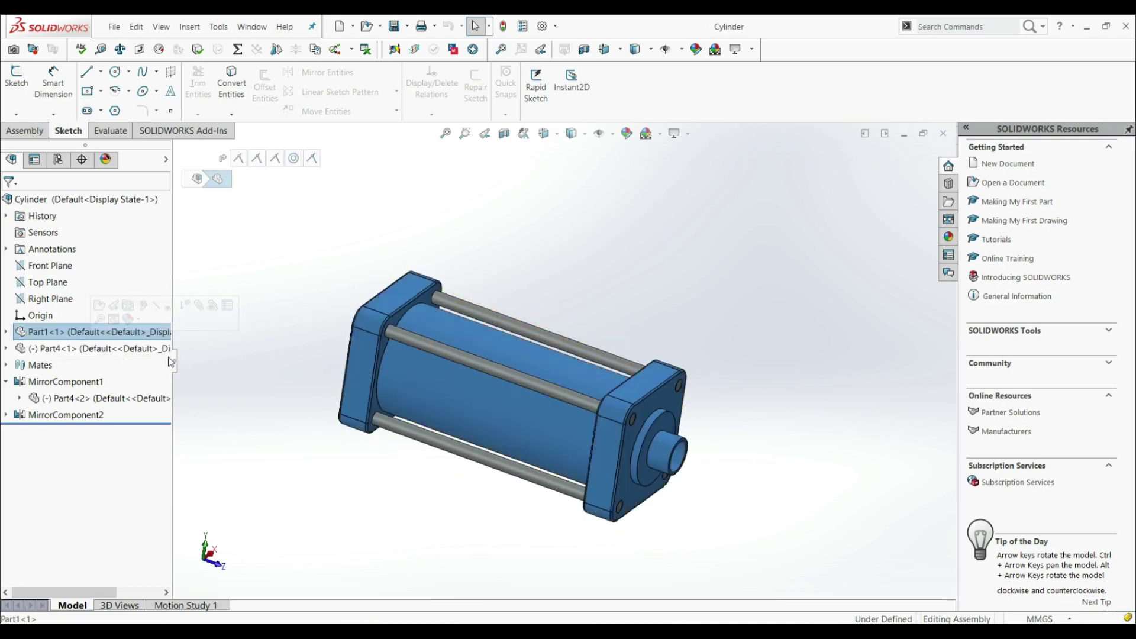
click(119, 348)
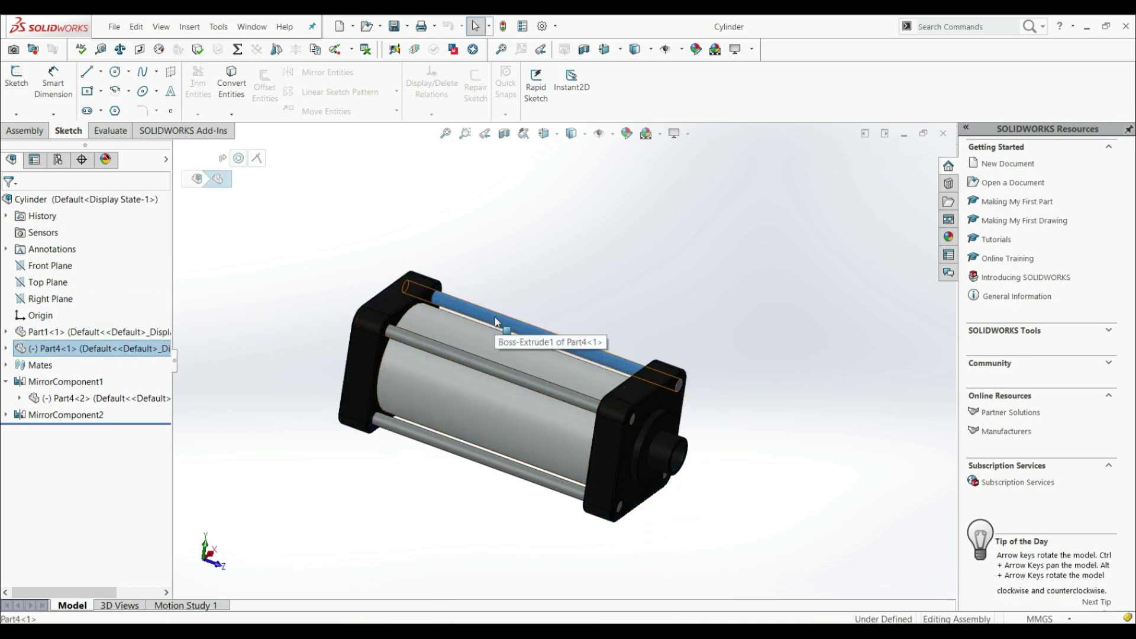
click(287, 156)
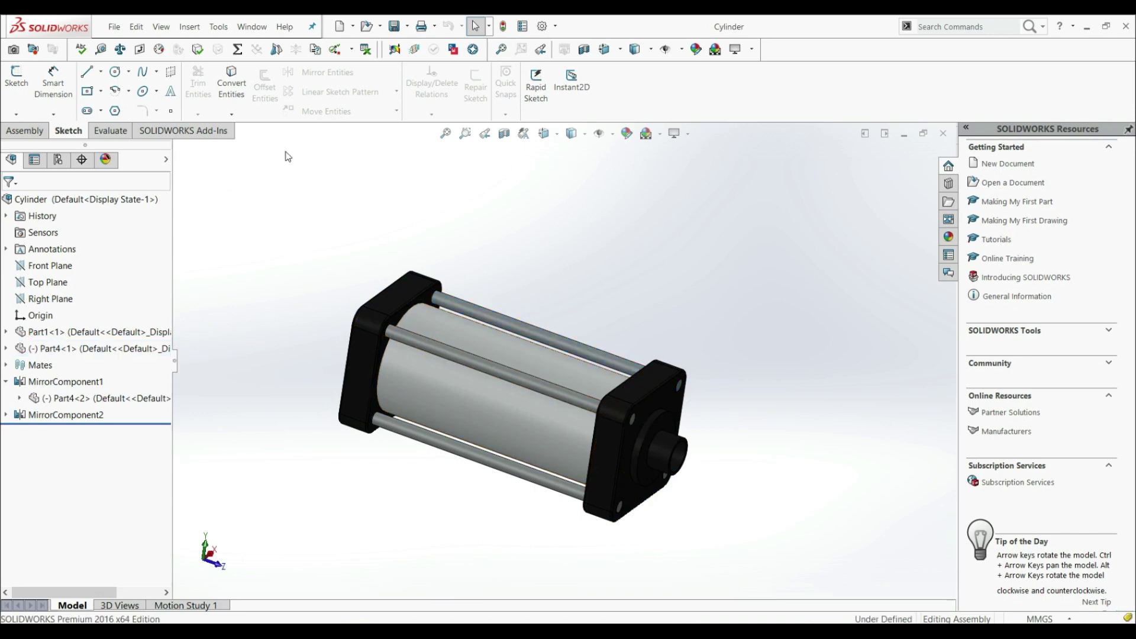
click(252, 28)
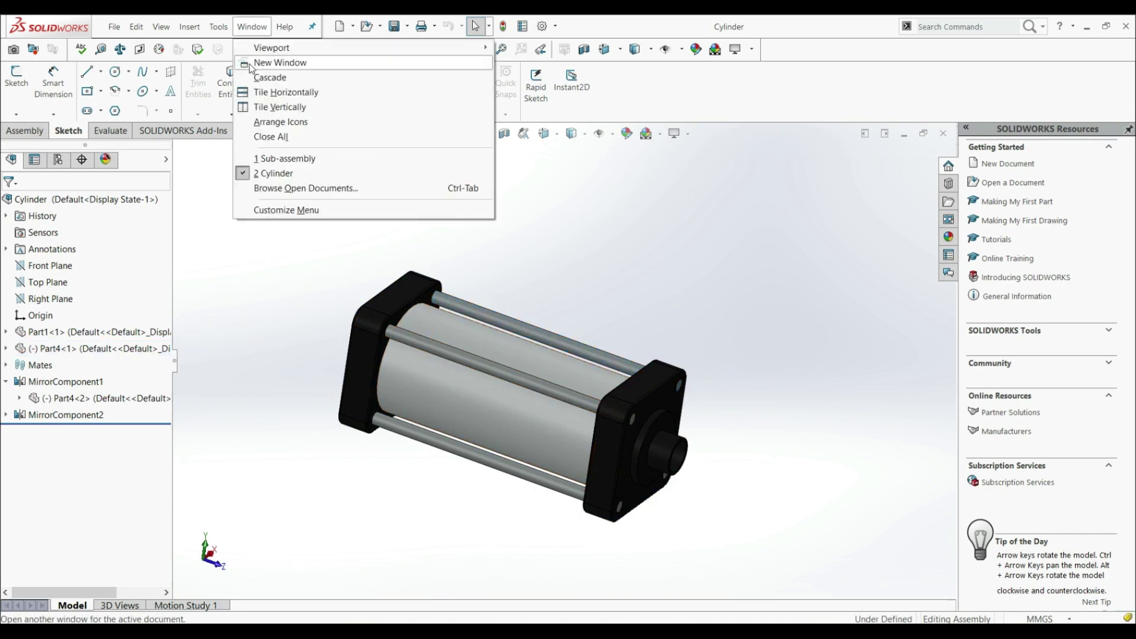
click(275, 160)
Select the piston rod face and the hex nut, and spin the nut about the rod axis
scroll(451, 391, down, 3)
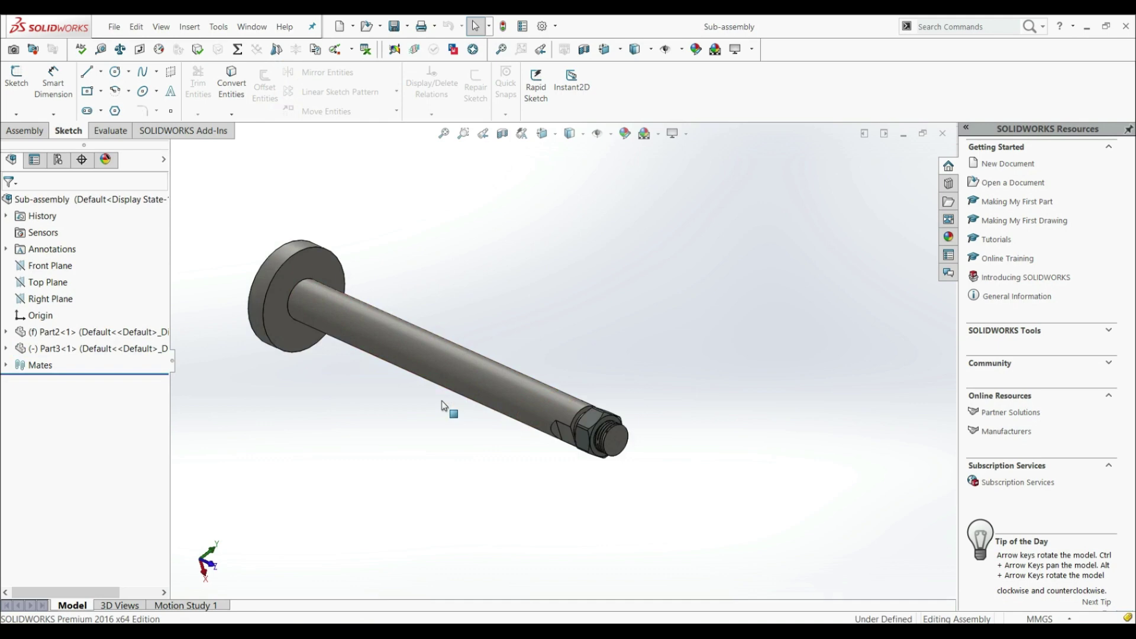
scroll(438, 385, up, 2)
scroll(467, 335, down, 1)
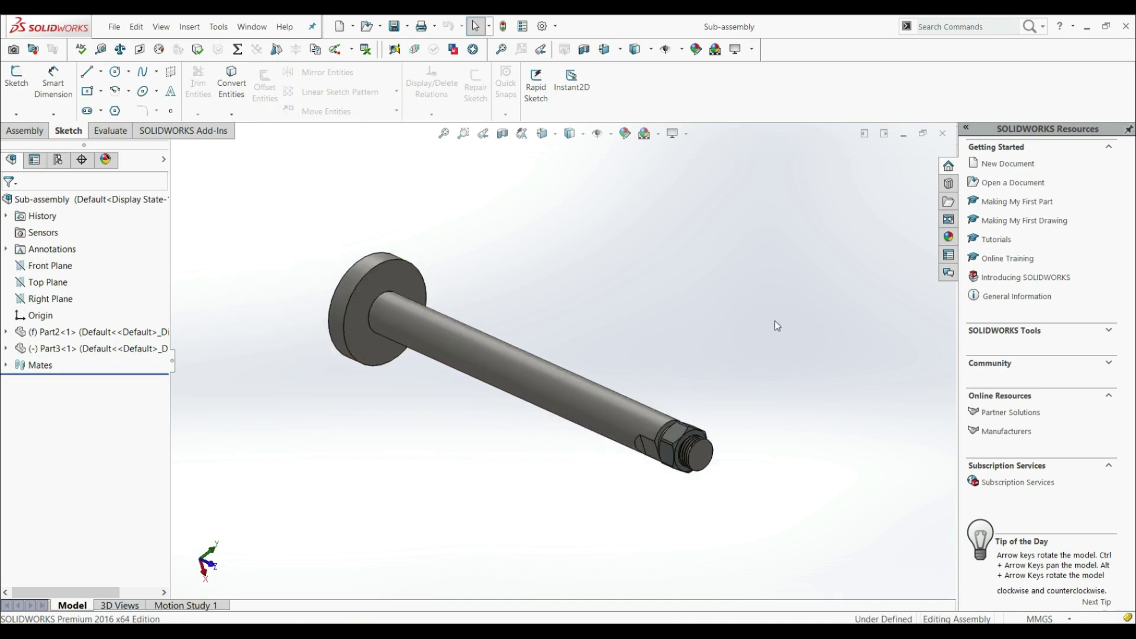
click(506, 353)
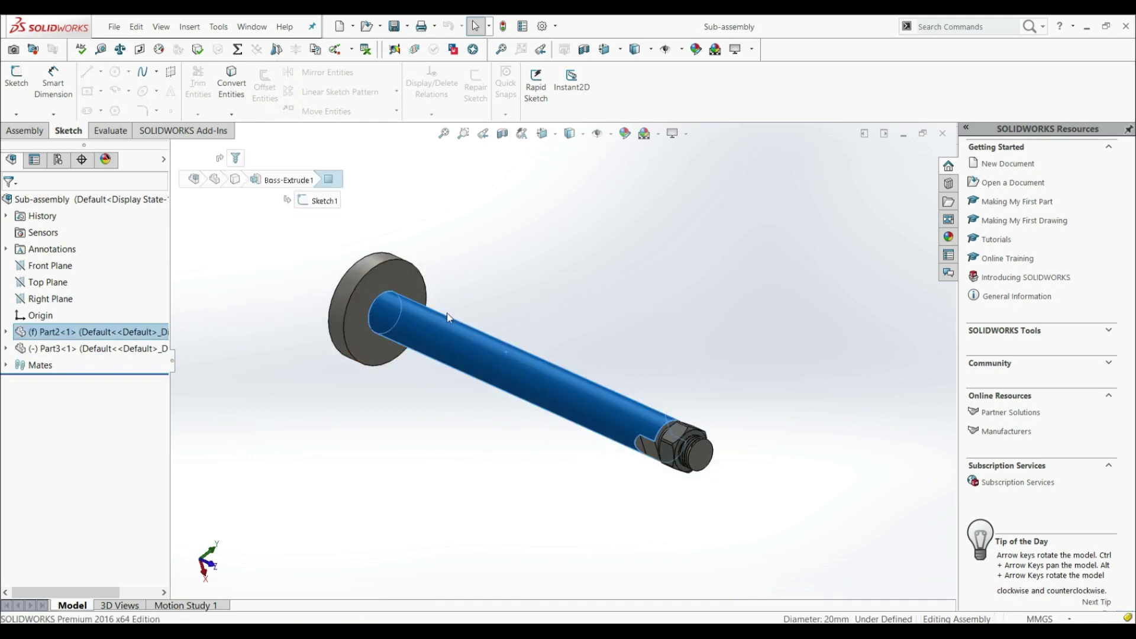
click(674, 439)
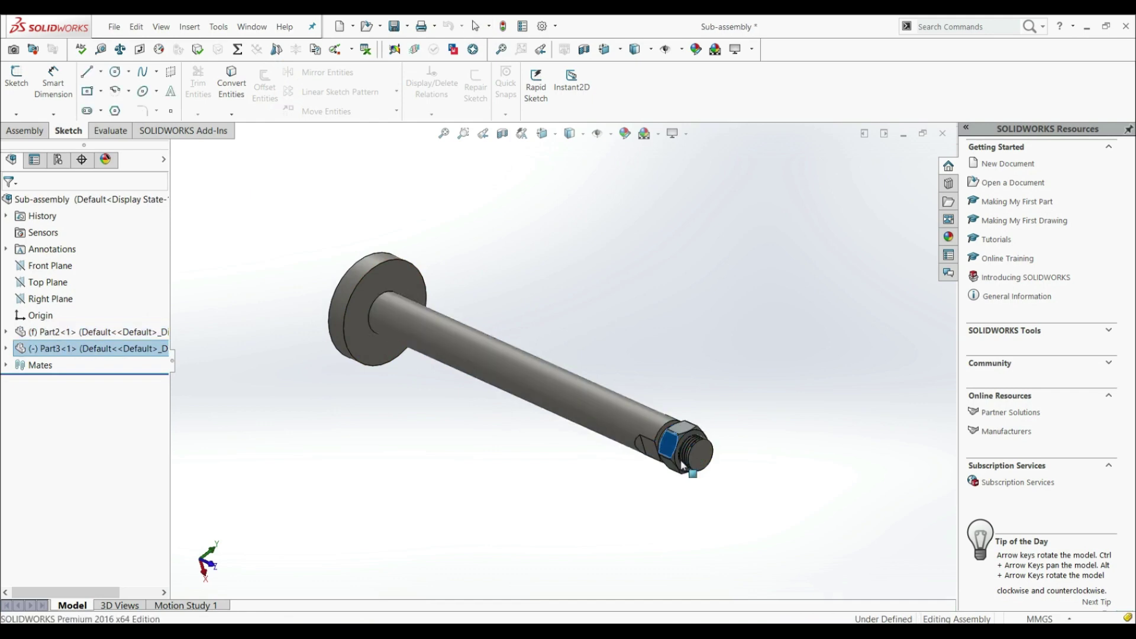
drag(721, 424, 677, 416)
click(497, 489)
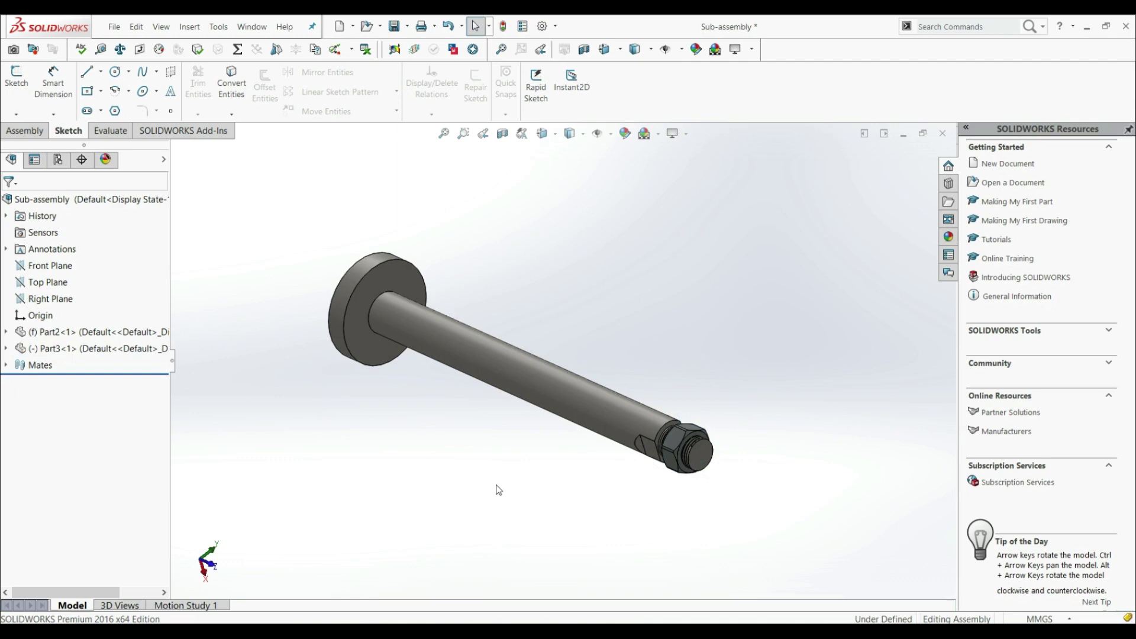
click(260, 29)
Back in the Cylinder assembly, insert the Sub-assembly component and place it beside the cylinder body
click(300, 175)
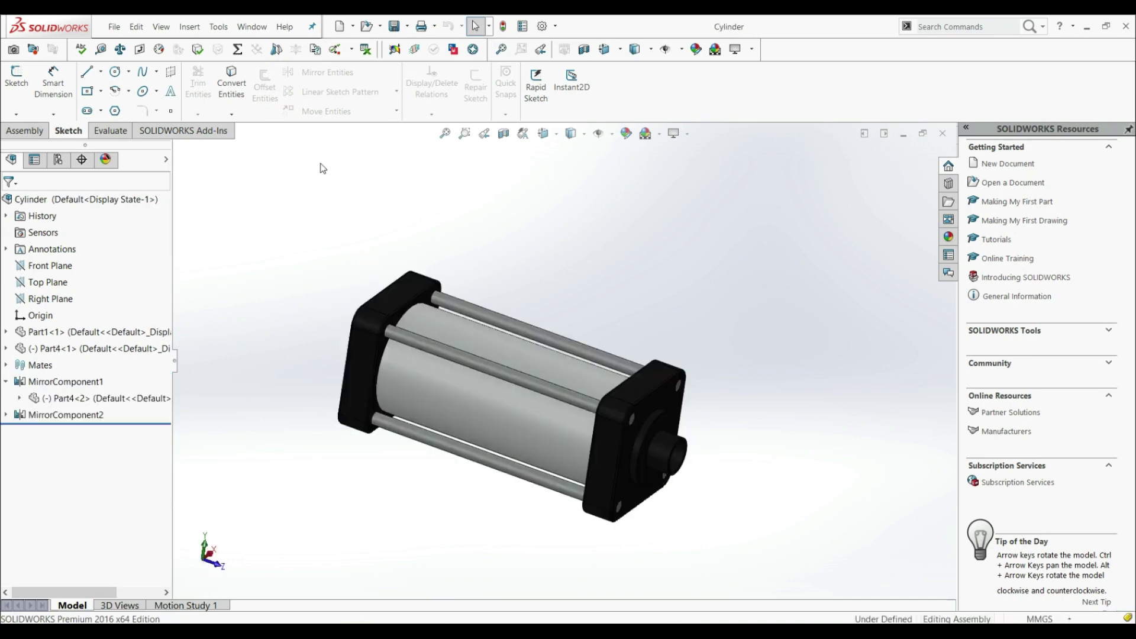
click(40, 132)
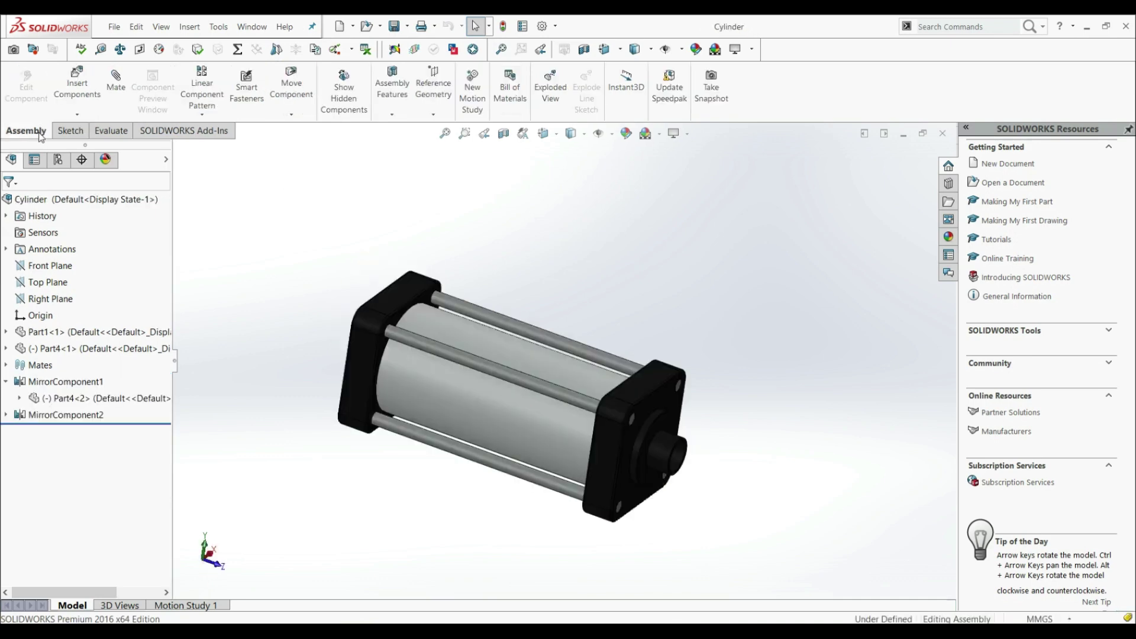
click(75, 91)
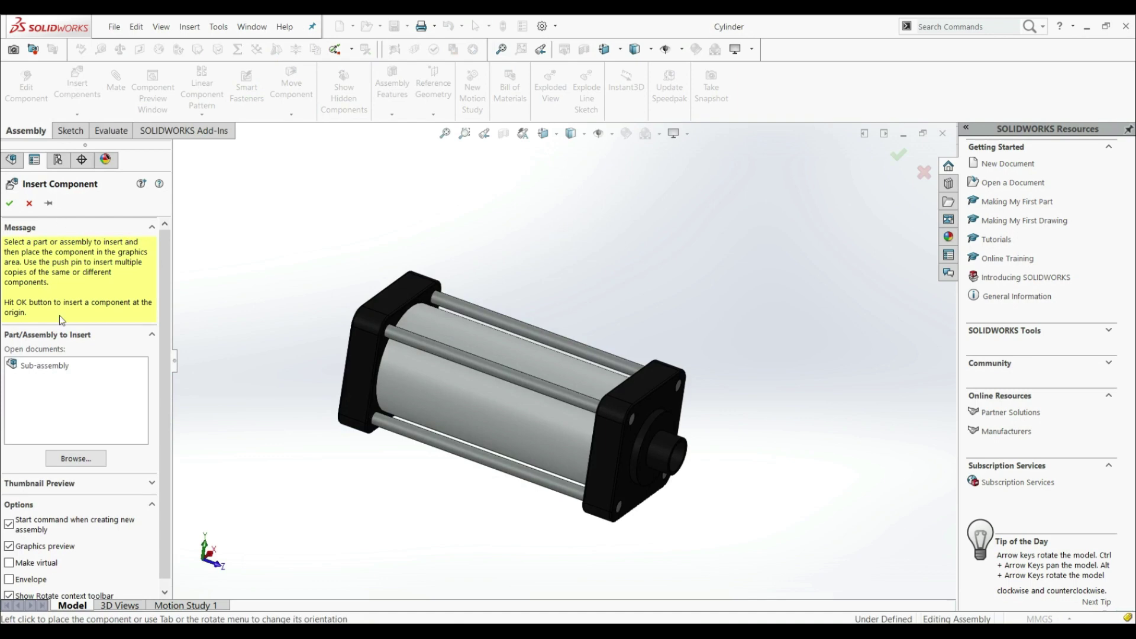
click(48, 366)
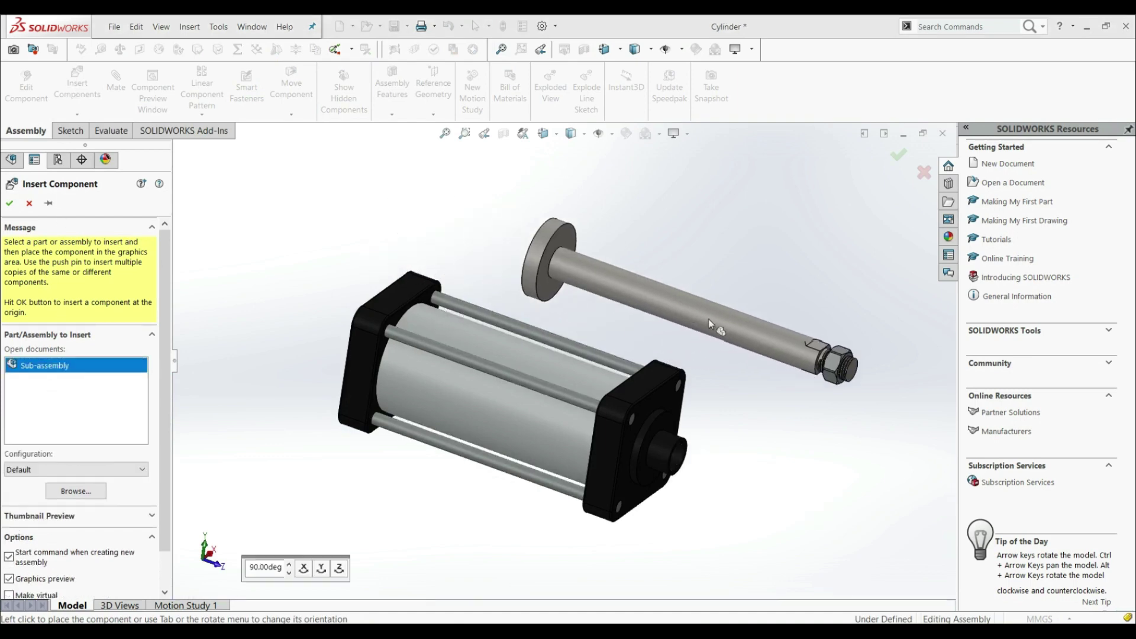
click(754, 319)
scroll(636, 349, up, 3)
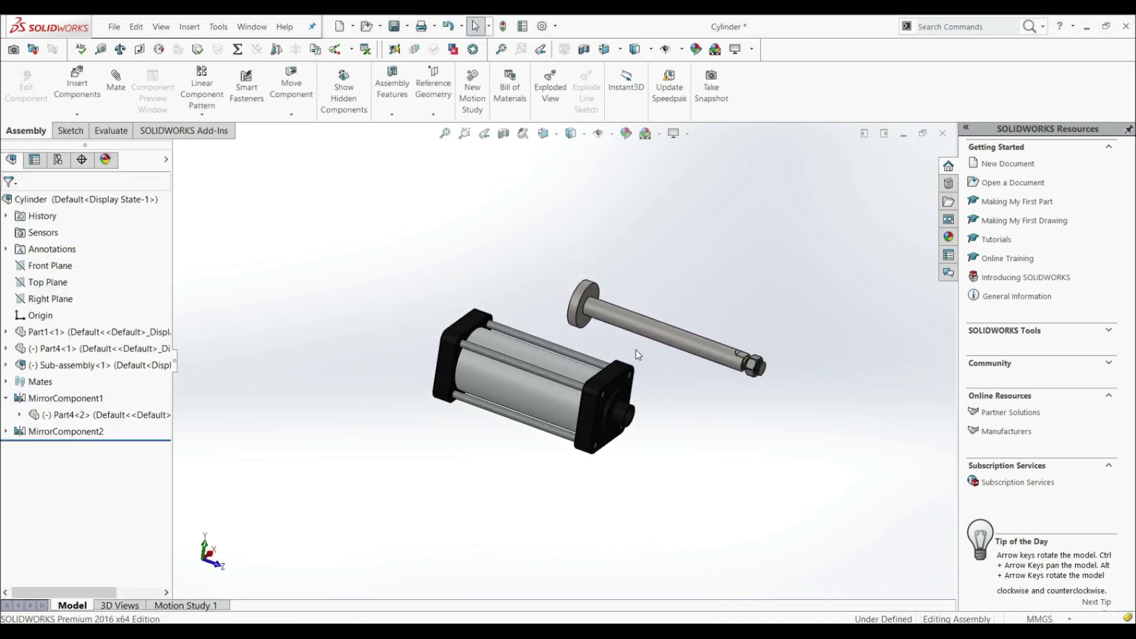
scroll(621, 350, down, 2)
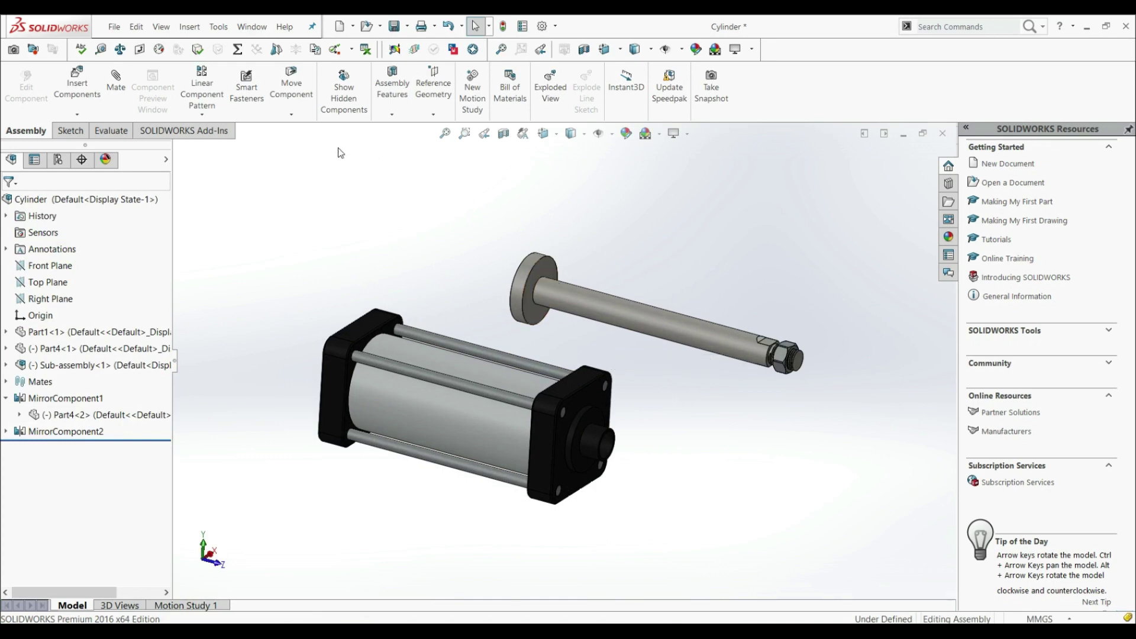
Section the cylinder lengthwise from its end face at a -33.00mm offset
click(505, 134)
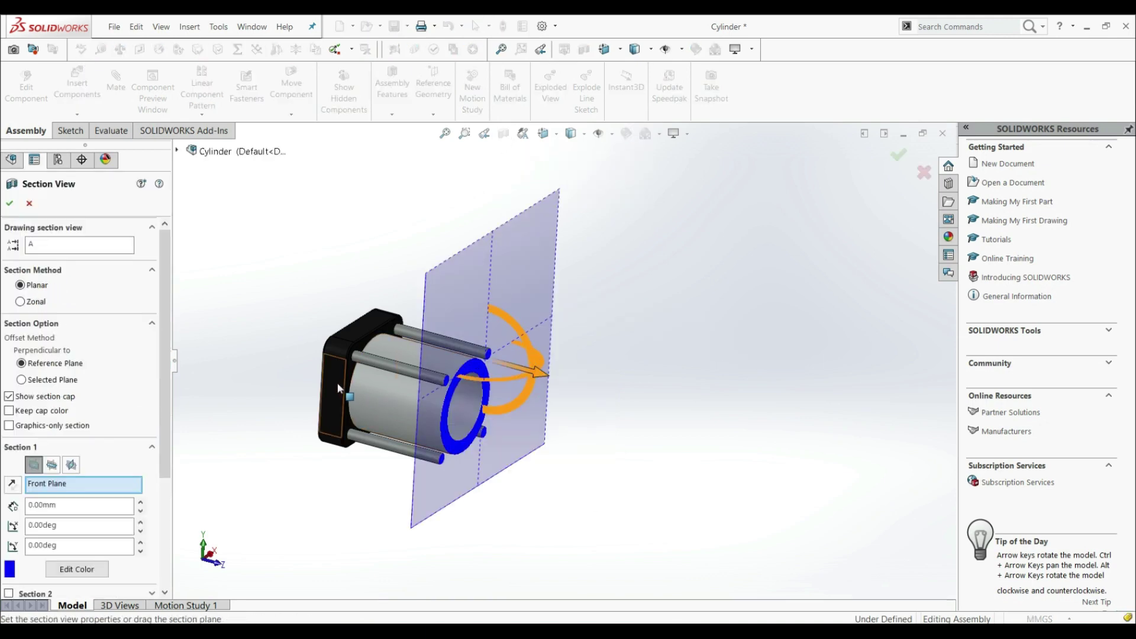
click(337, 382)
drag(494, 430, 498, 416)
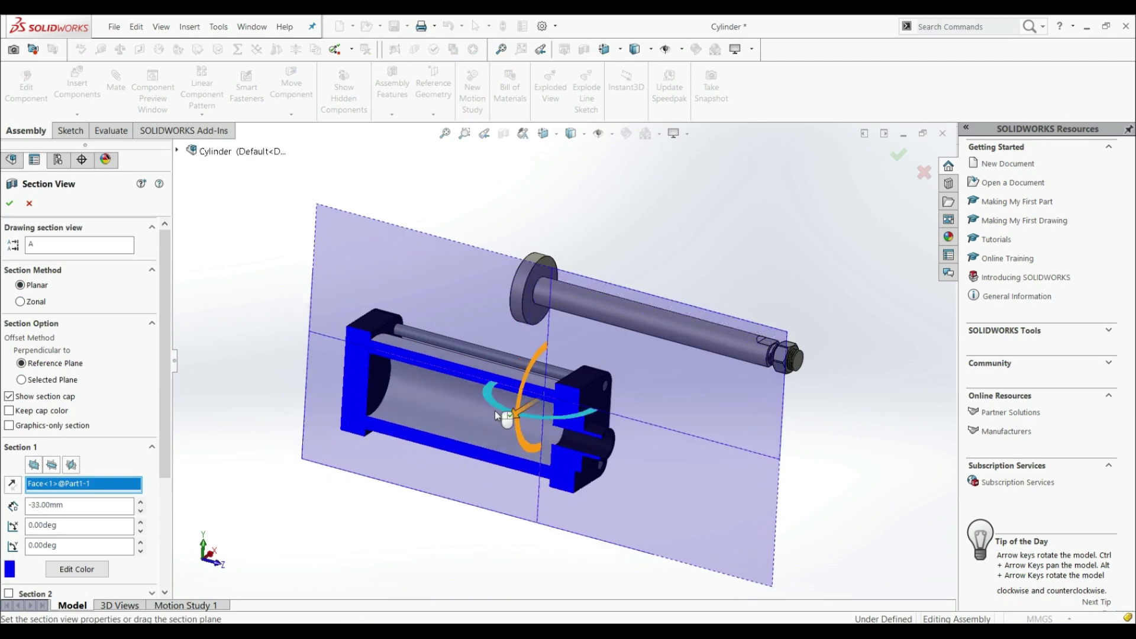
click(11, 203)
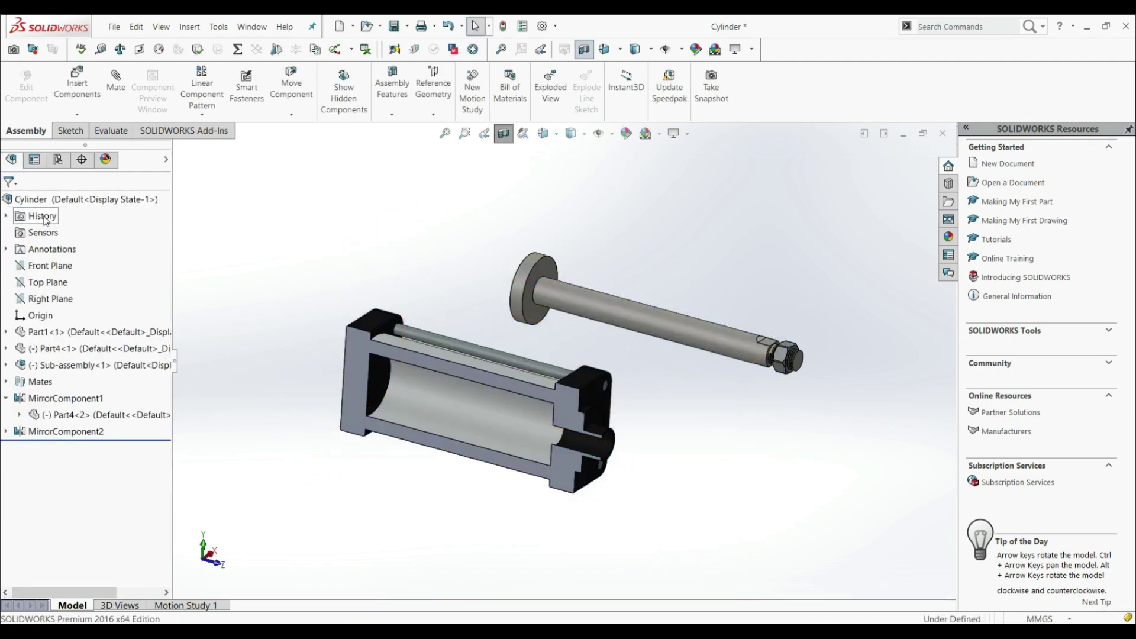
Add a concentric mate between the cylinder bore face and the piston rod face
click(110, 89)
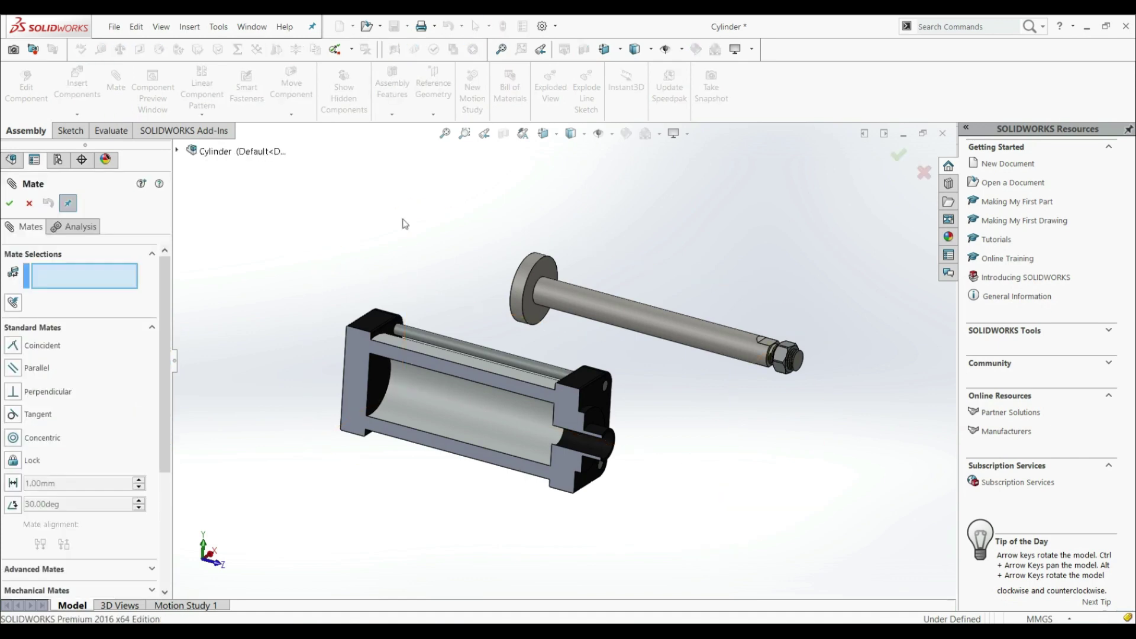
scroll(601, 372, down, 2)
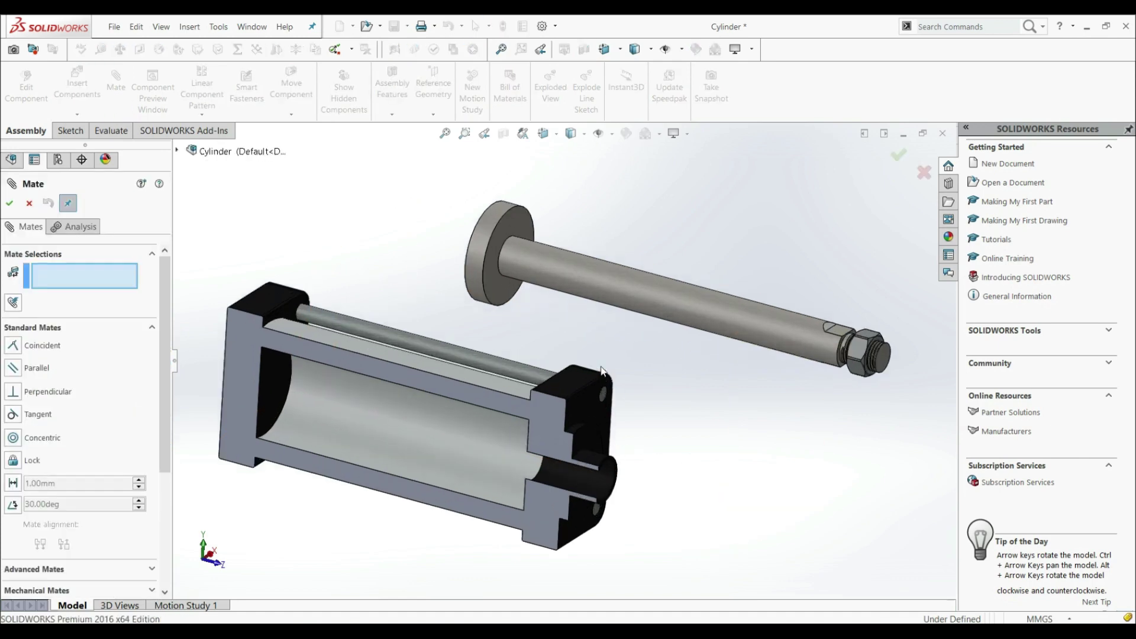
click(604, 485)
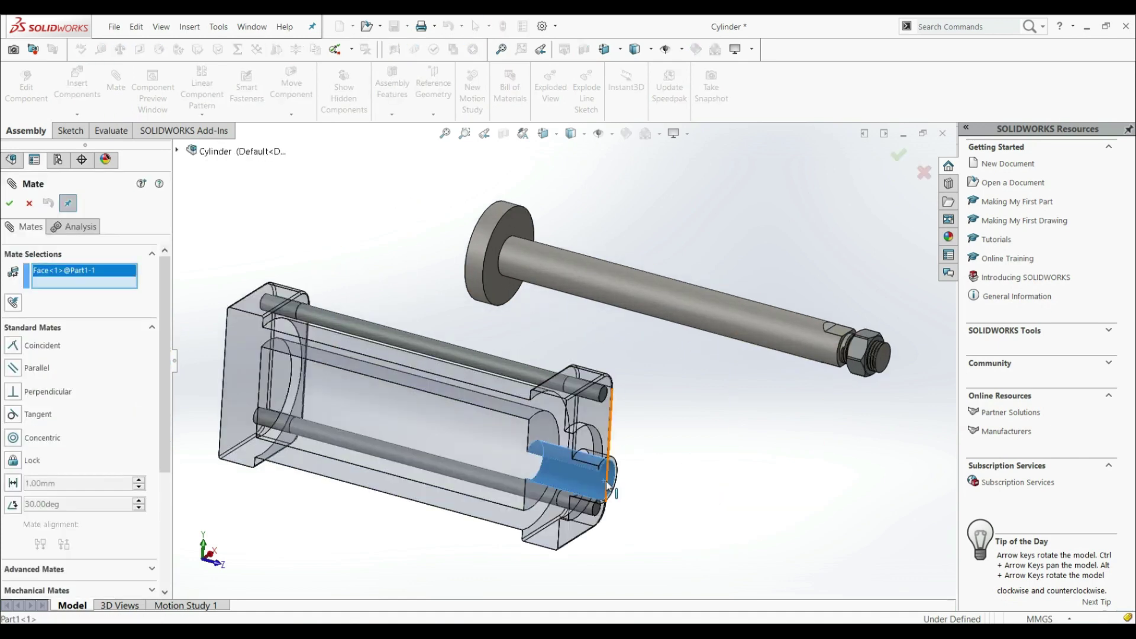
click(652, 288)
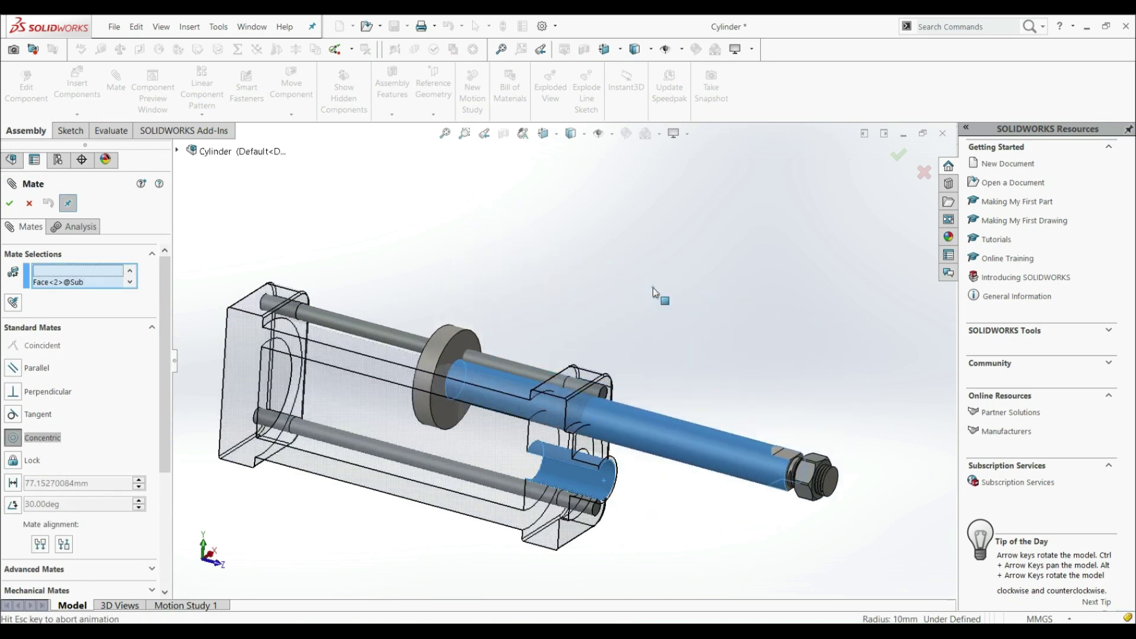
click(809, 276)
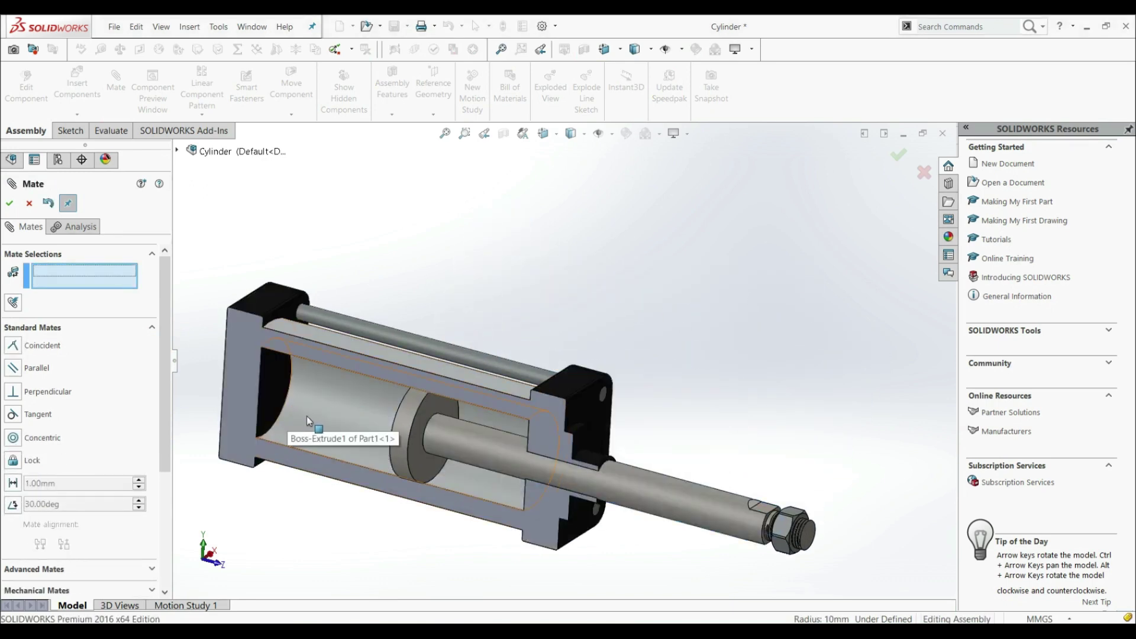
Choose the Width mate type from Advanced Mates
click(63, 570)
scroll(63, 572, down, 5)
click(15, 251)
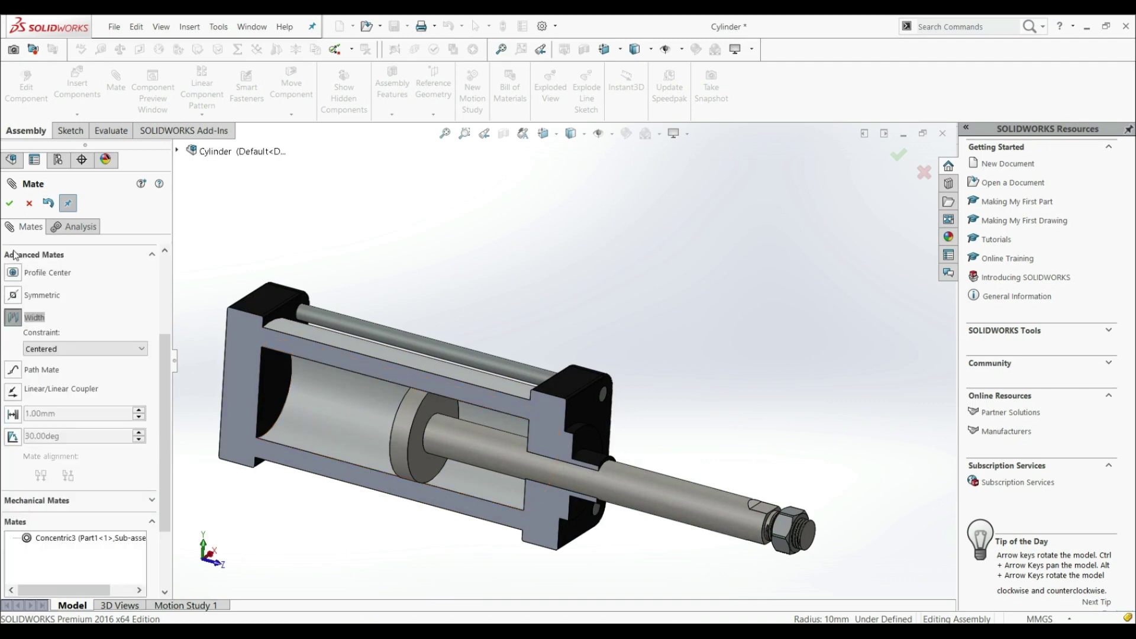
scroll(266, 450, down, 3)
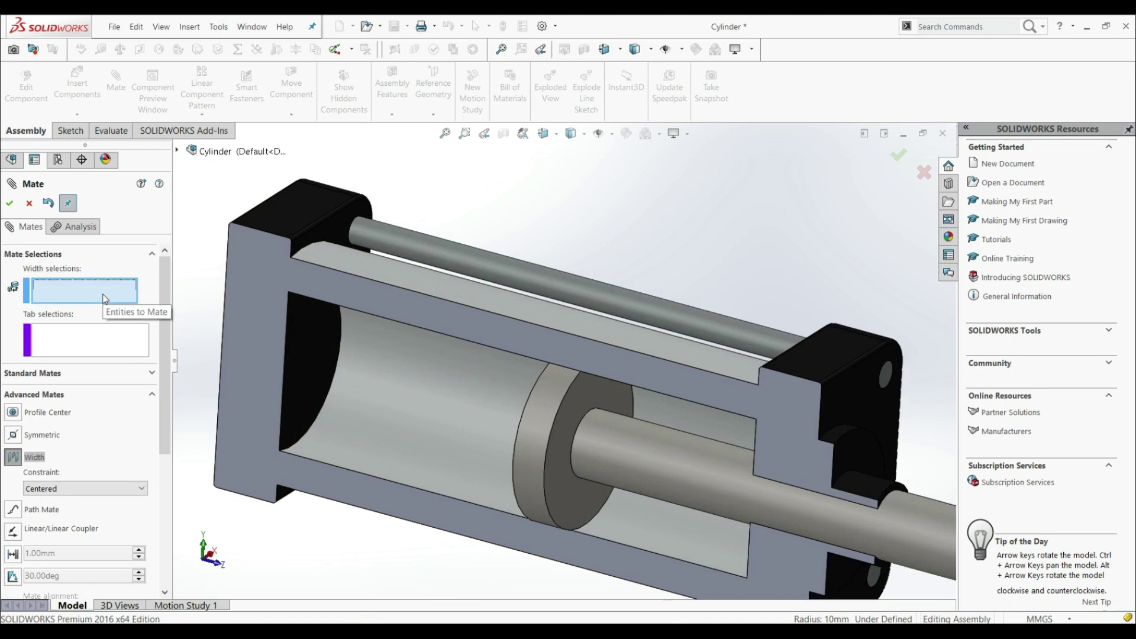
Pick both bore end faces as width references and the piston's faces as tab references
click(303, 350)
scroll(480, 456, up, 3)
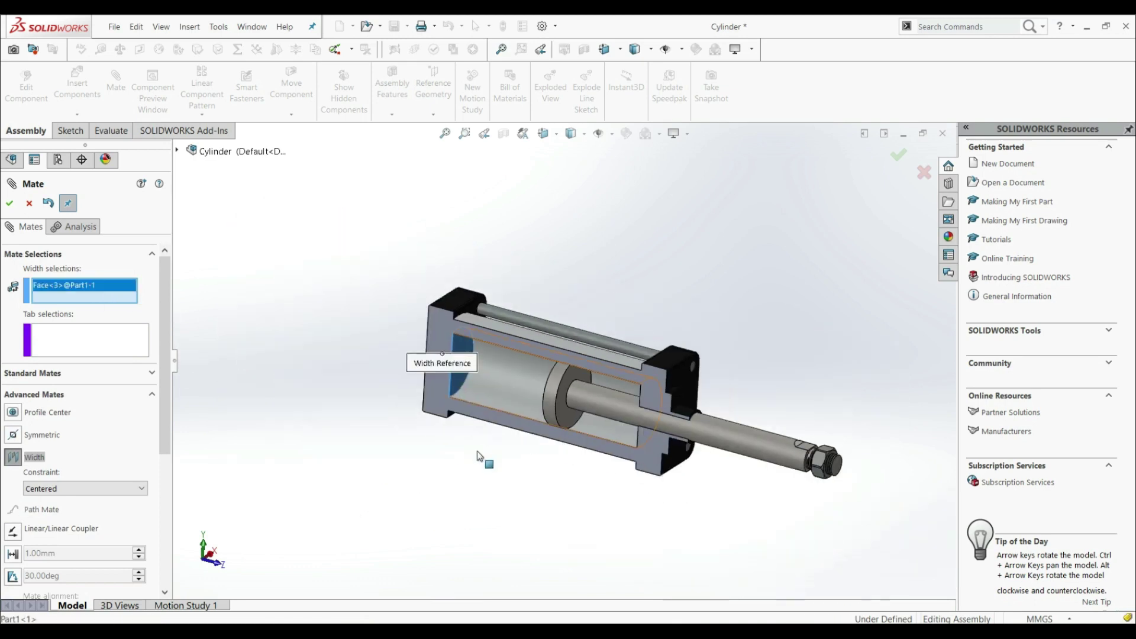
middle_drag(479, 456, 586, 415)
scroll(586, 415, down, 5)
click(585, 412)
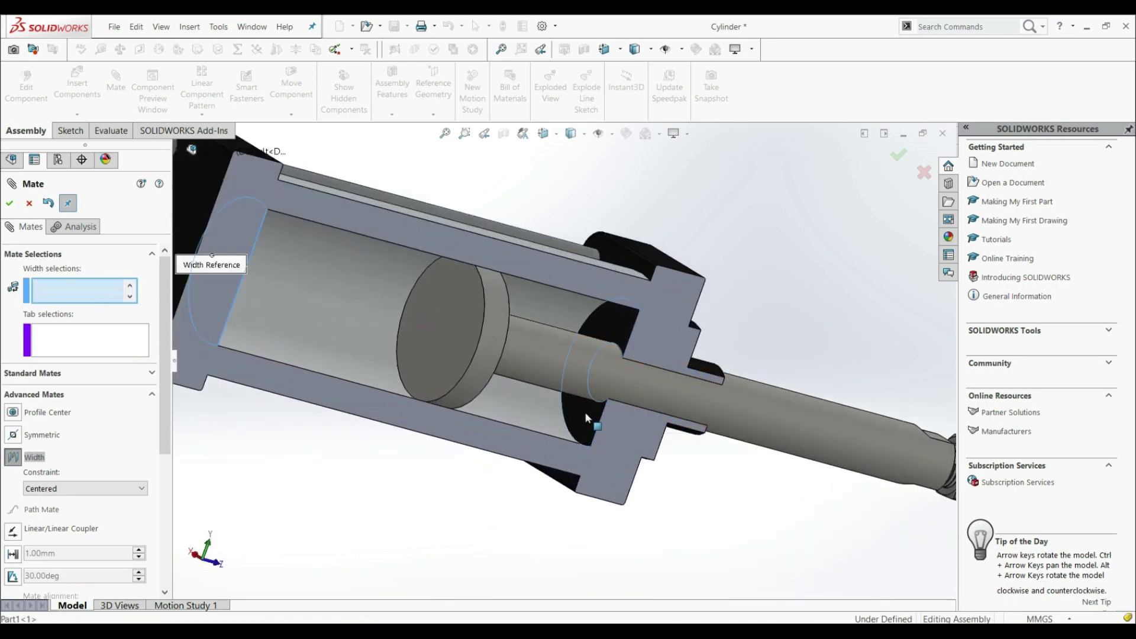
click(432, 329)
middle_drag(438, 407, 389, 378)
key(Return)
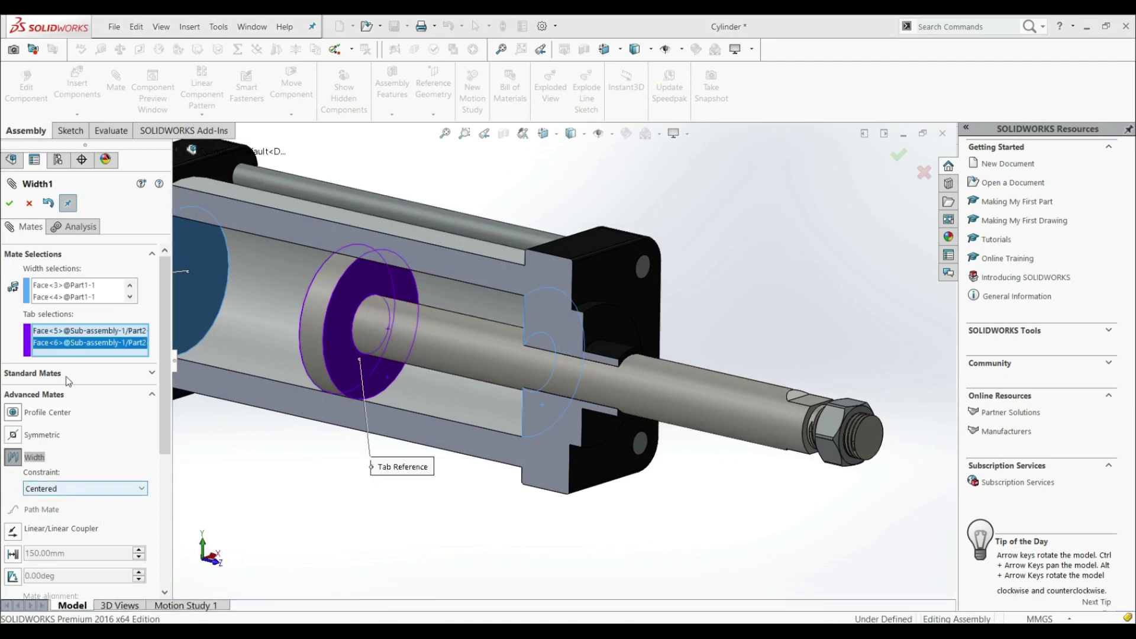
Confirm the centered Width1 mate and fit the whole cylinder in view to inspect it
click(12, 206)
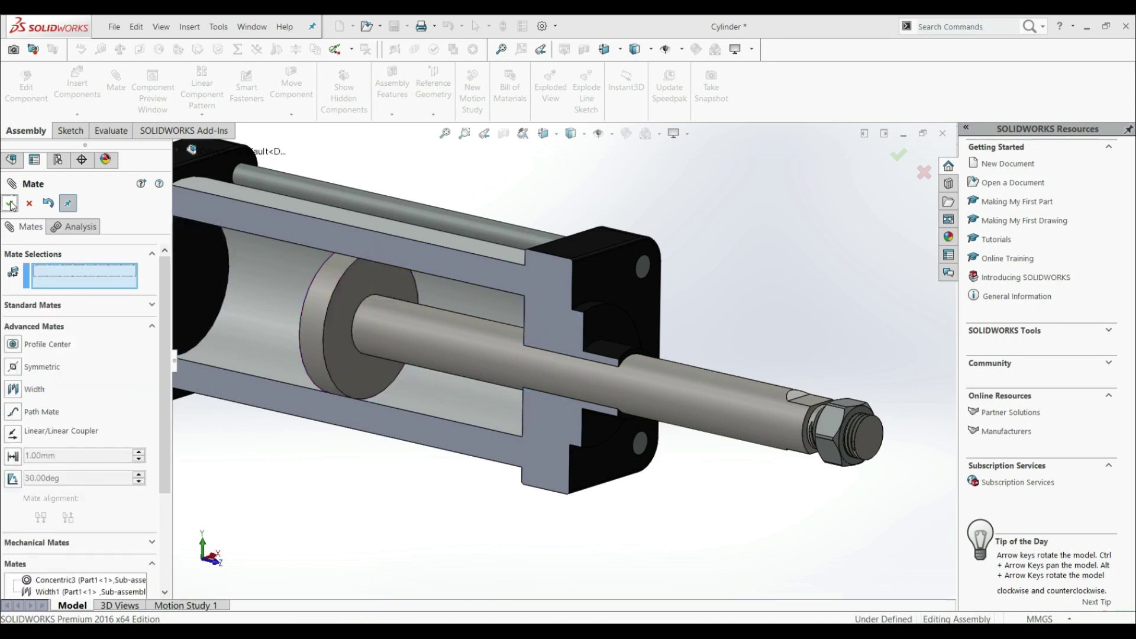
click(12, 205)
key(f)
mouse_move(527, 332)
middle_down()
mouse_move(551, 319)
mouse_move(522, 329)
middle_up()
scroll(522, 328, down, 4)
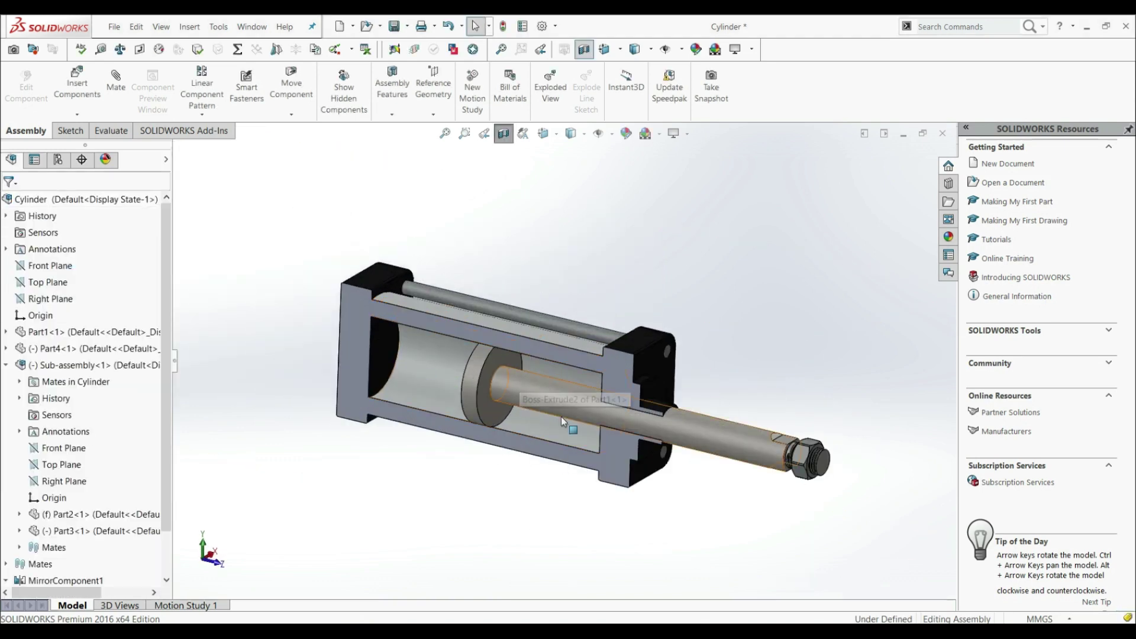
Change the Width1 mate constraint from Centered to Free, then slide the piston rod into the bore
scroll(53, 563, down, 1)
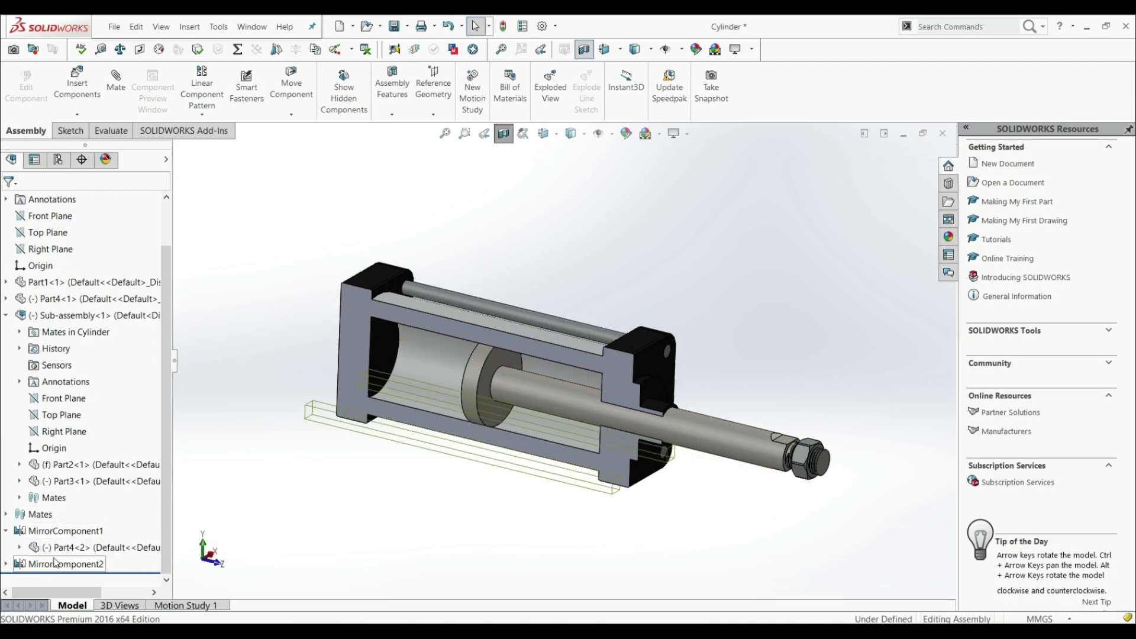
click(7, 516)
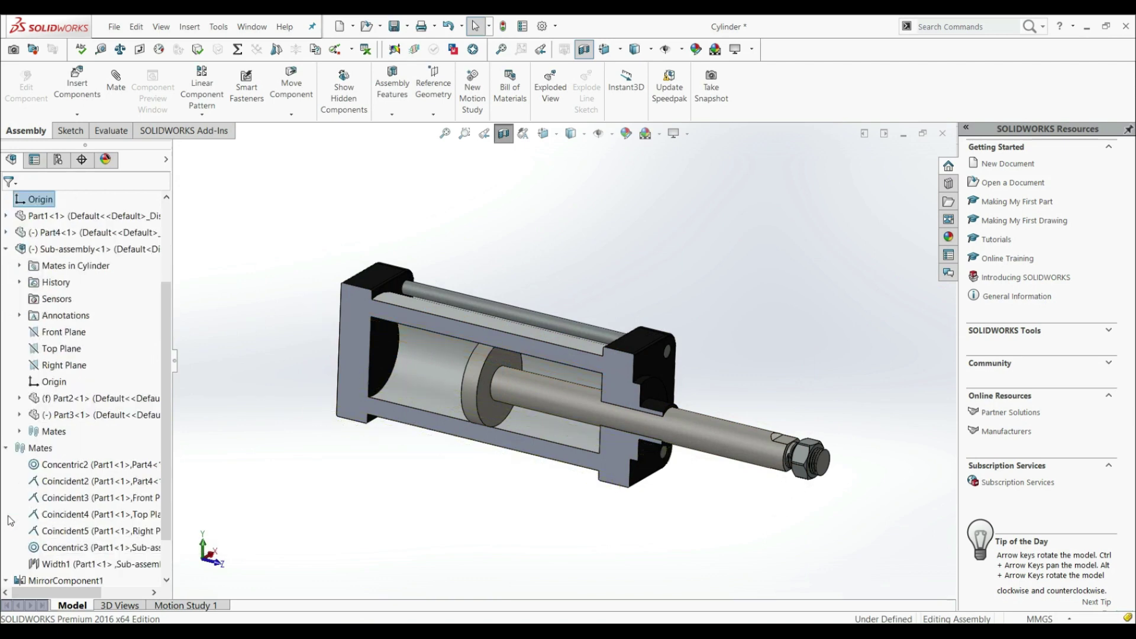
right_click(81, 565)
click(88, 411)
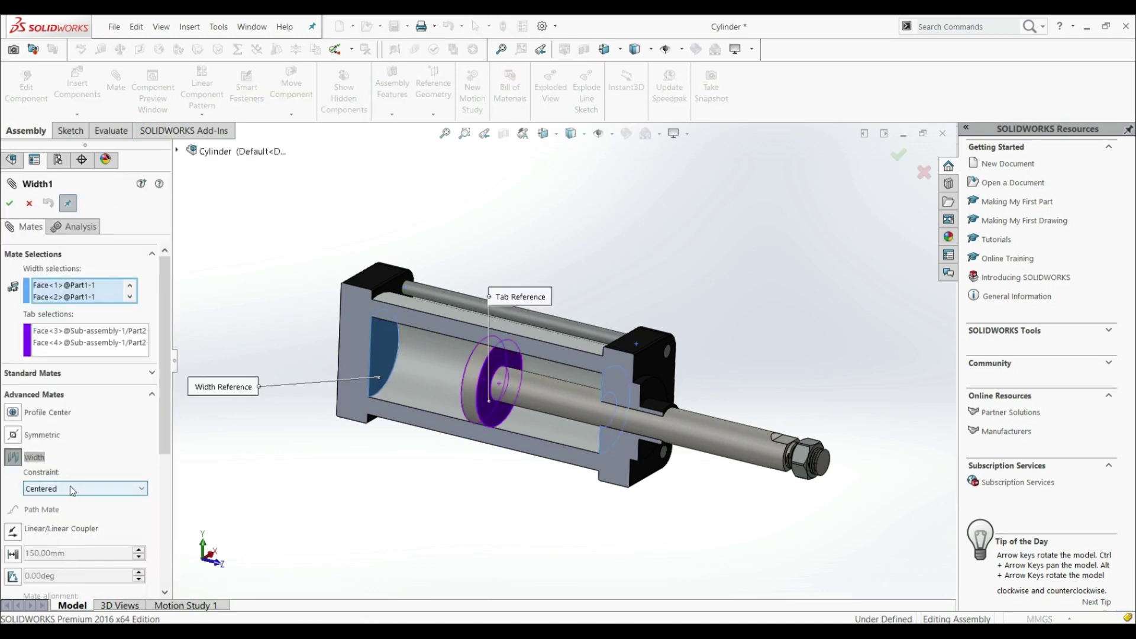
click(73, 489)
click(67, 513)
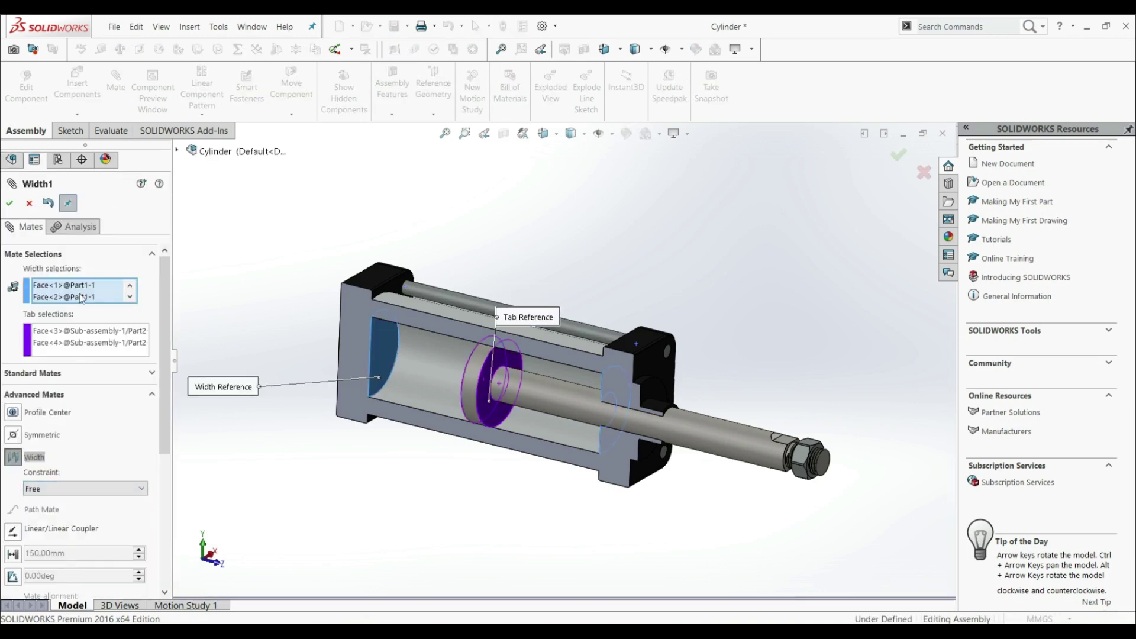
click(12, 204)
click(11, 204)
drag(777, 440, 639, 407)
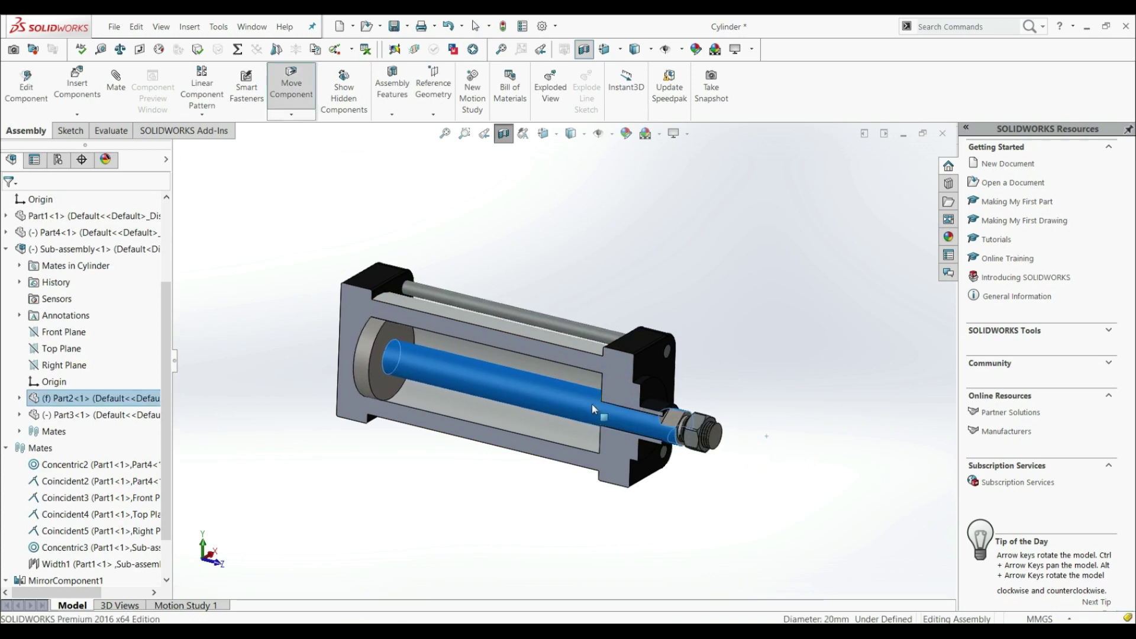
Pull the piston rod out of the cylinder and push it back in
key(Escape)
drag(485, 382, 695, 431)
drag(588, 405, 638, 412)
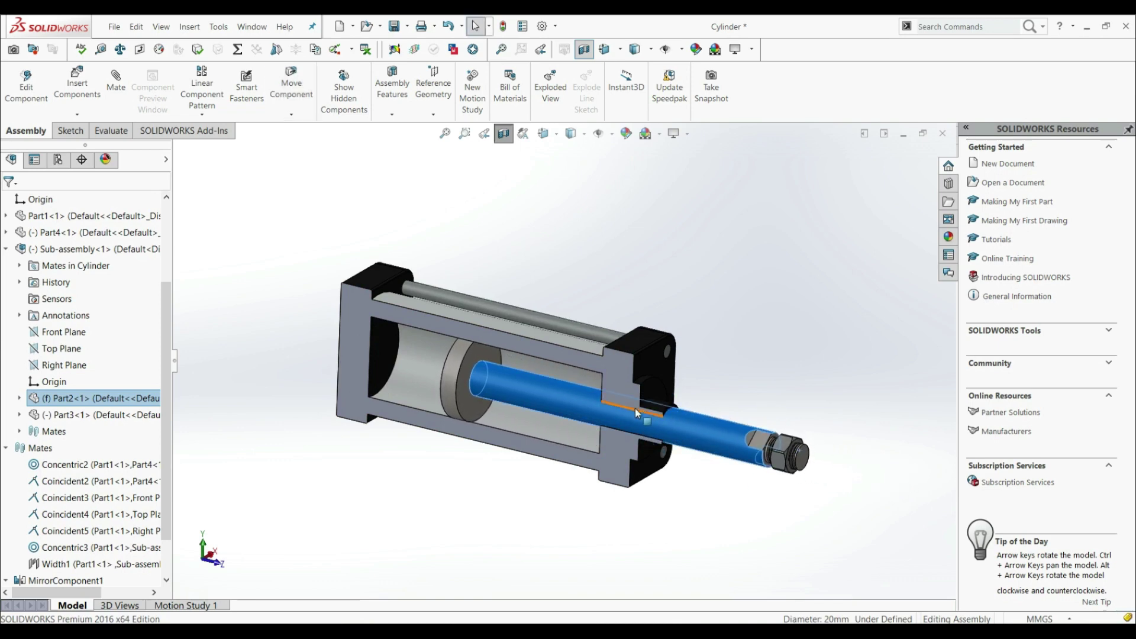
click(616, 509)
View the cylinder from above and turn the hex nut at the rod end
middle_drag(624, 513, 669, 414)
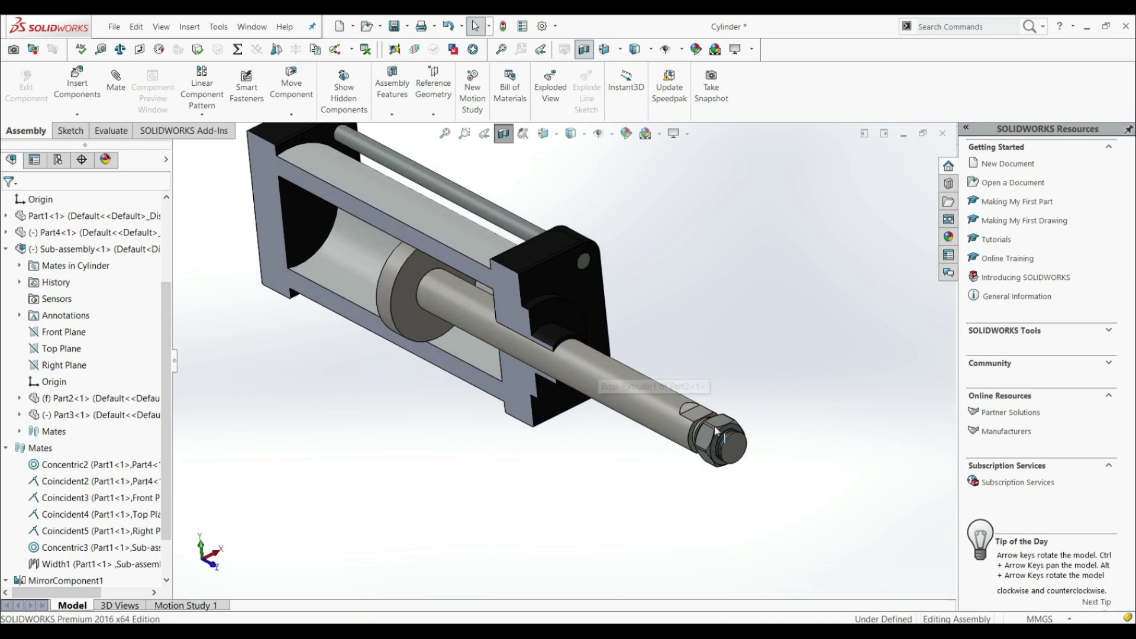
scroll(716, 431, down, 2)
drag(688, 427, 713, 437)
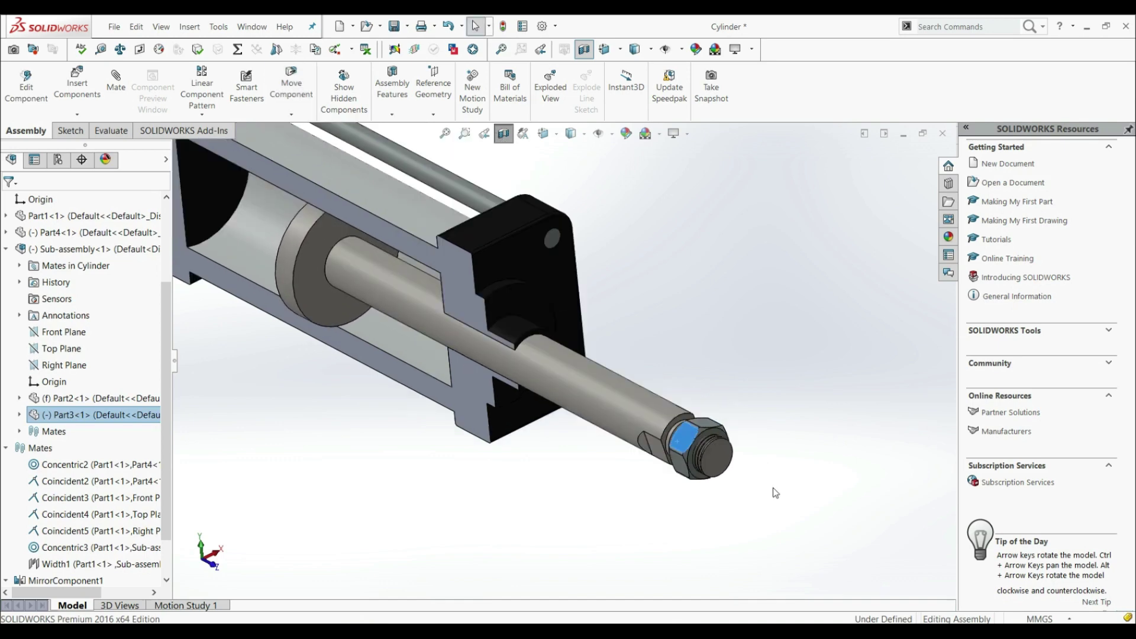
click(675, 504)
scroll(707, 462, down, 3)
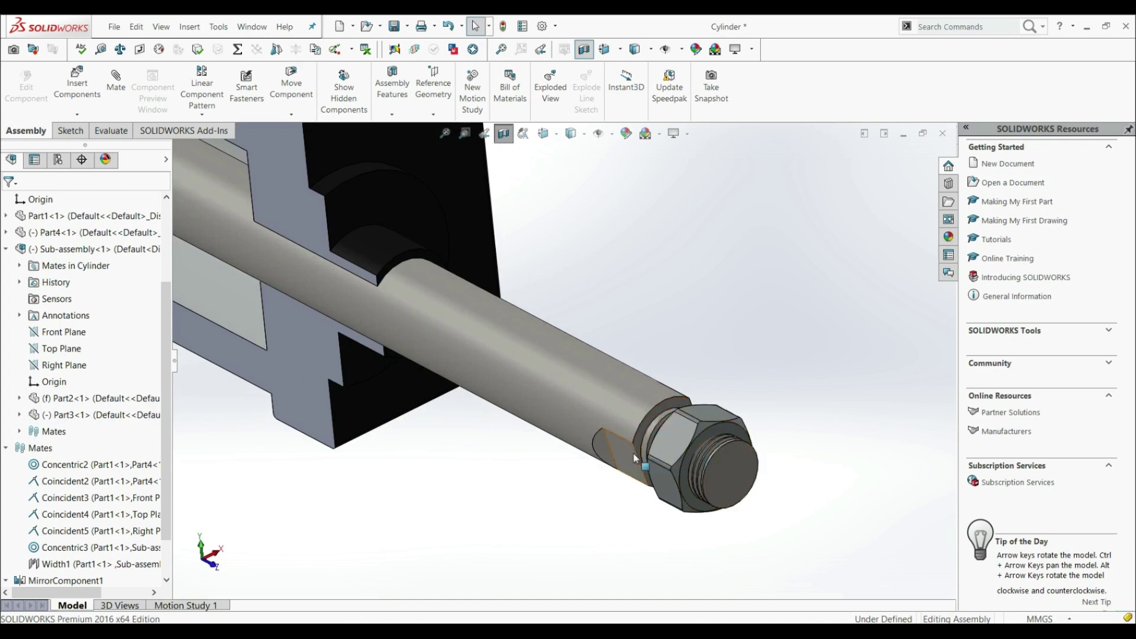
Make Sub-assembly<1> flexible and drag the piston rod back and forth to test motion
right_click(45, 254)
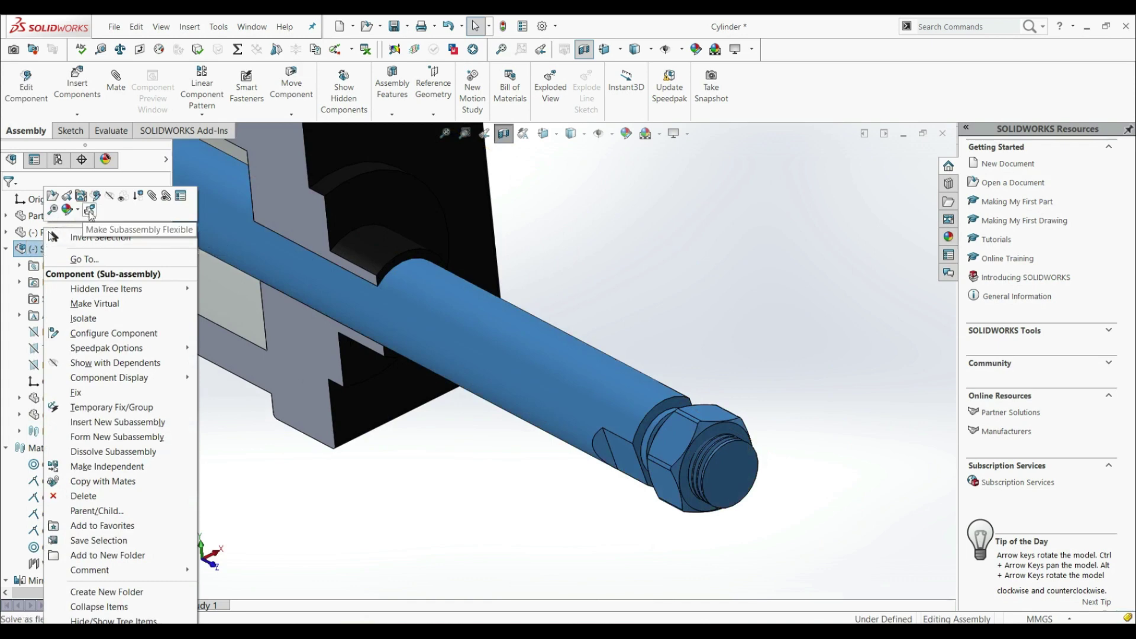
click(89, 211)
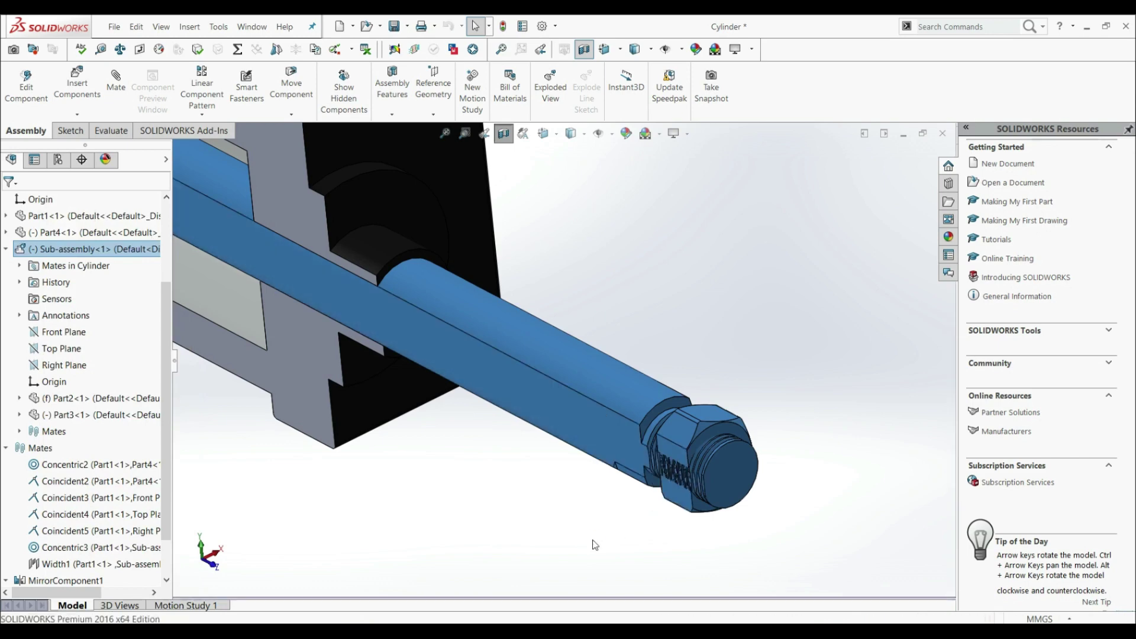
drag(623, 402, 698, 428)
key(Escape)
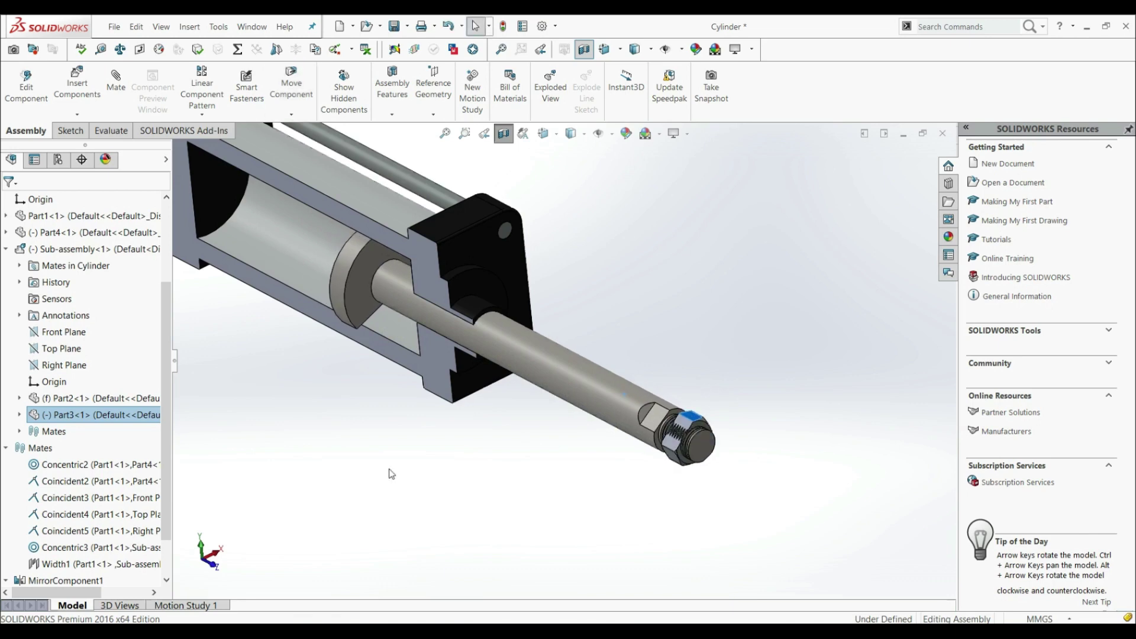
Edit the Width1 mate constraint back to Centered
right_click(63, 564)
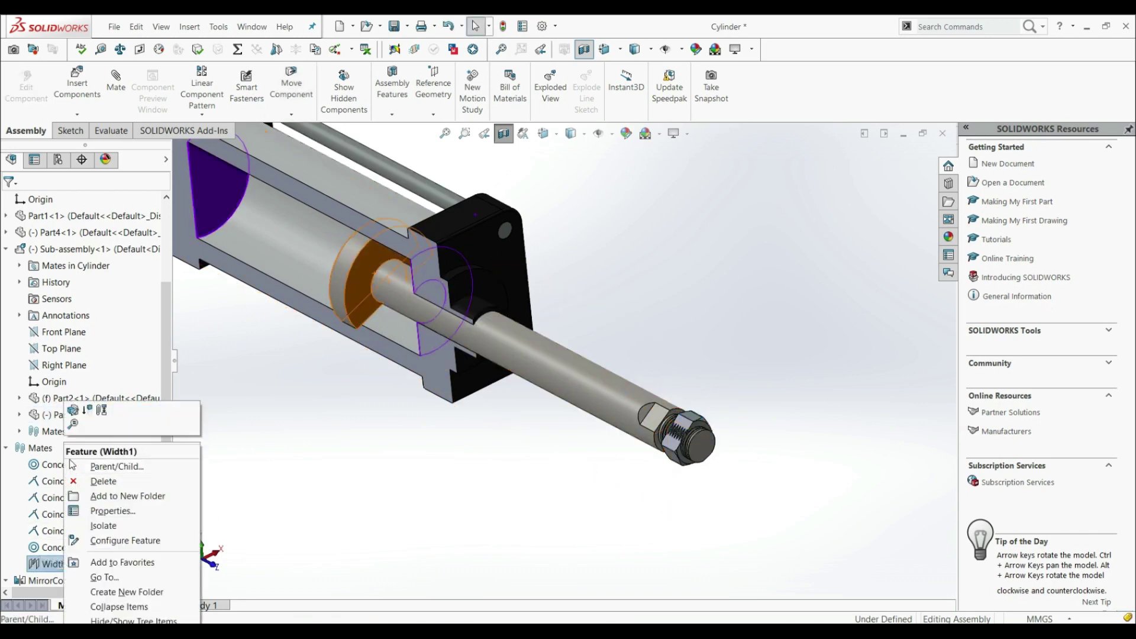
click(71, 411)
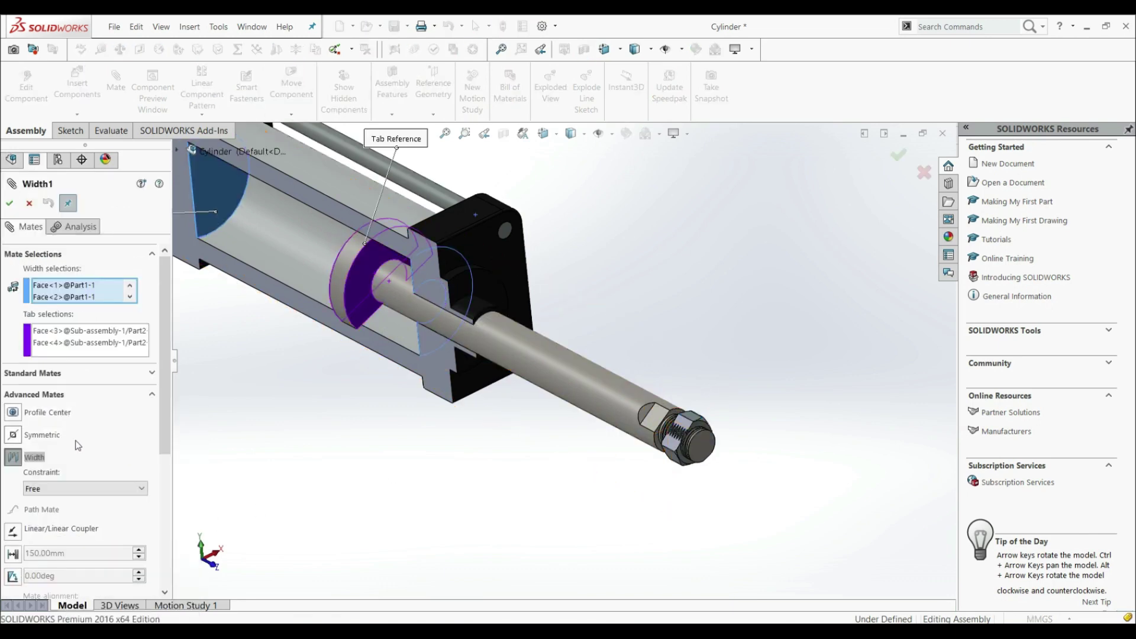
click(58, 490)
click(41, 505)
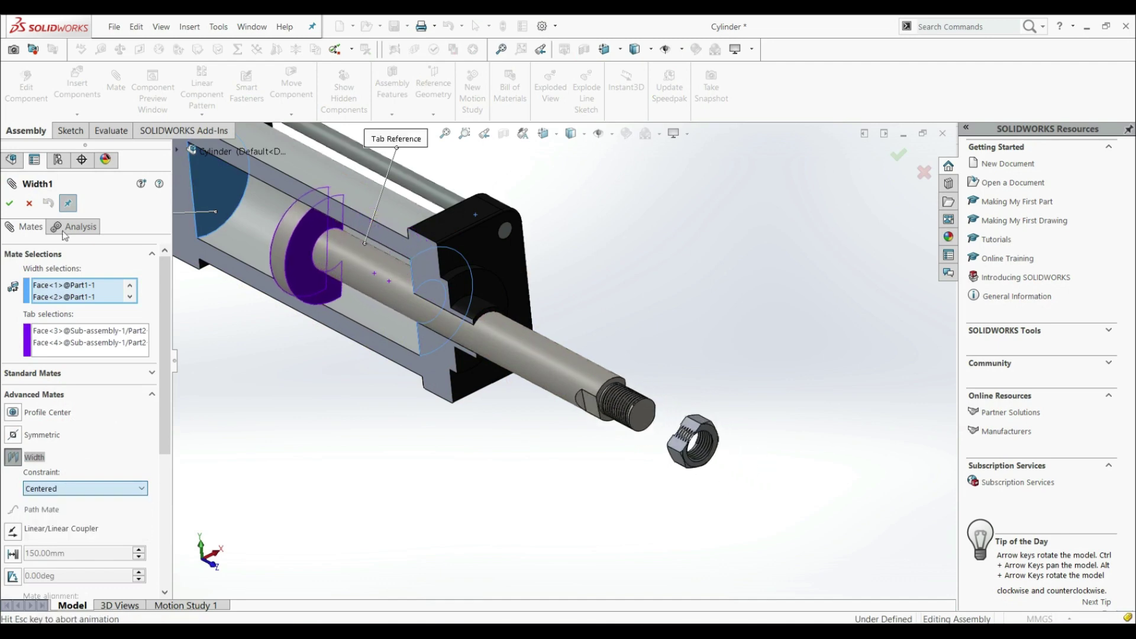
click(10, 204)
click(11, 204)
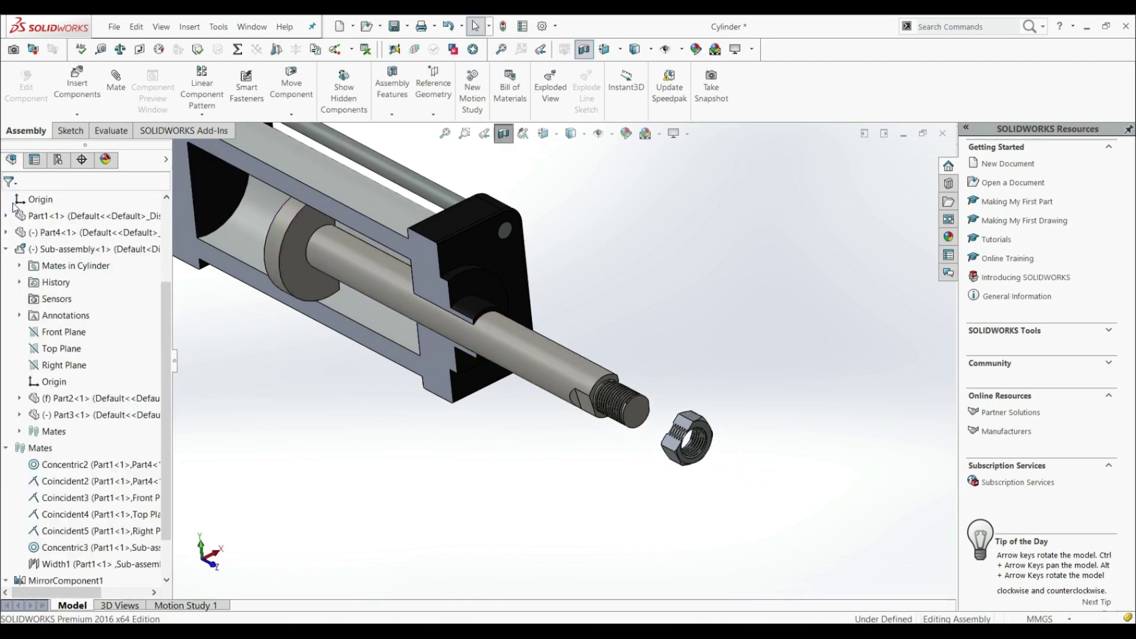
Drag the loose hex nut onto the threaded rod end and slide the cylinder body along the rod
drag(703, 418, 586, 392)
key(Escape)
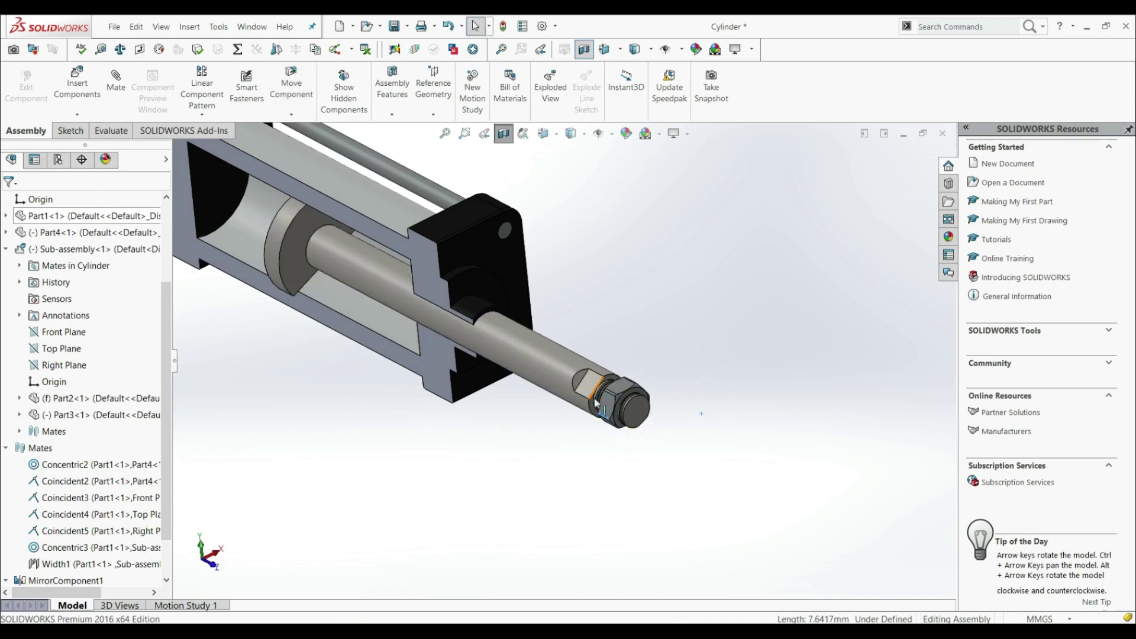
drag(577, 468, 603, 466)
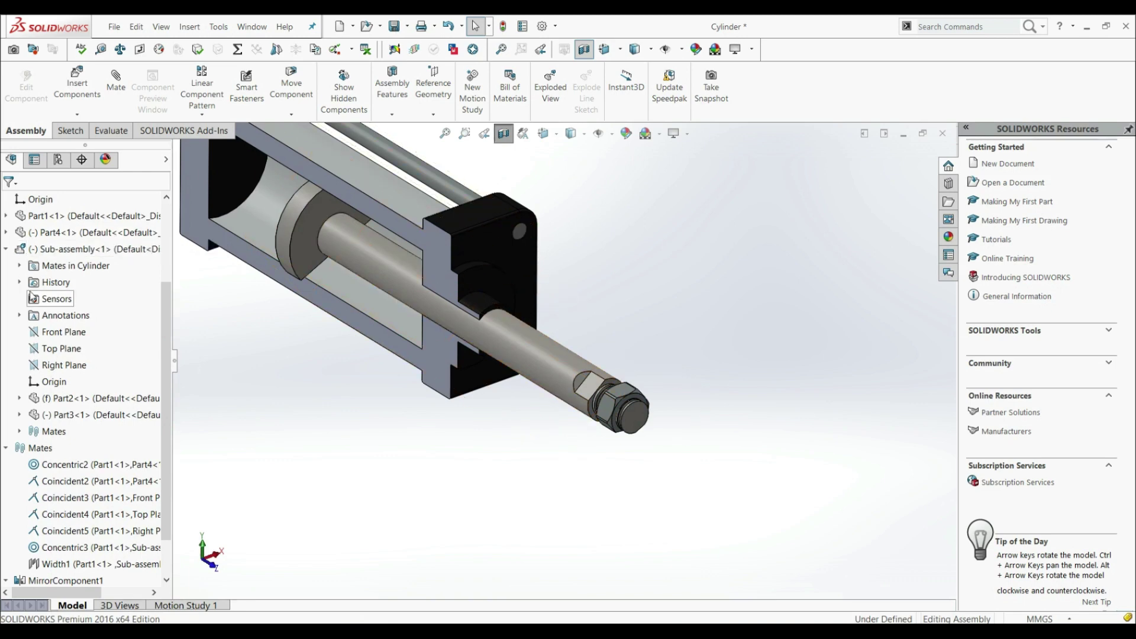
Make Sub-assembly<1> rigid again and drag the rod's nut to confirm the piston moves as one unit
right_click(57, 251)
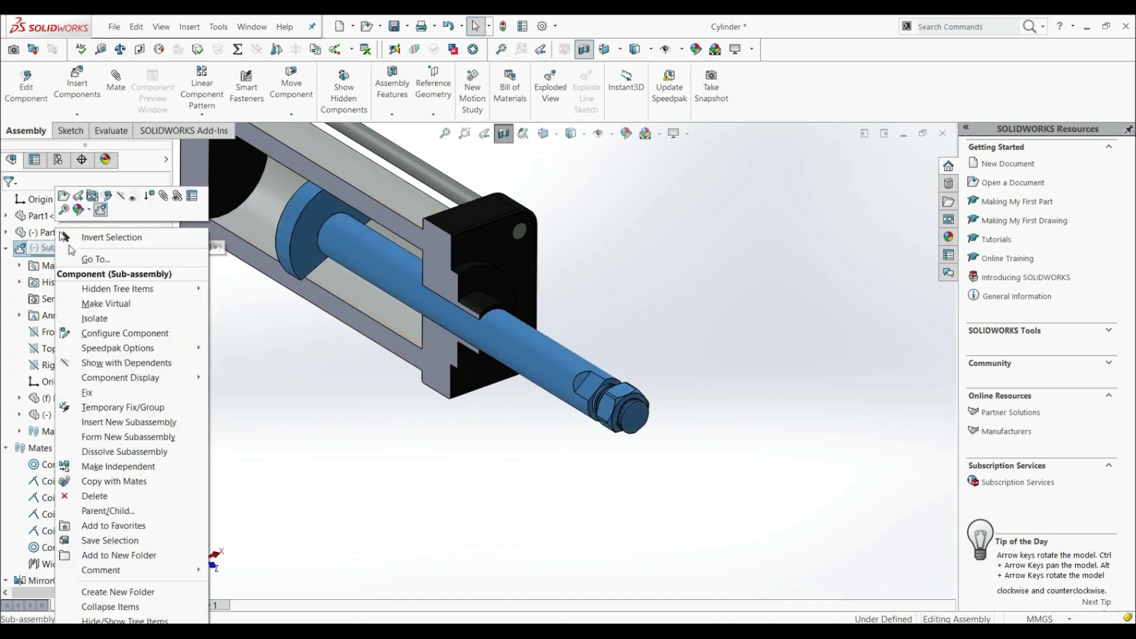
click(100, 211)
drag(621, 400, 611, 427)
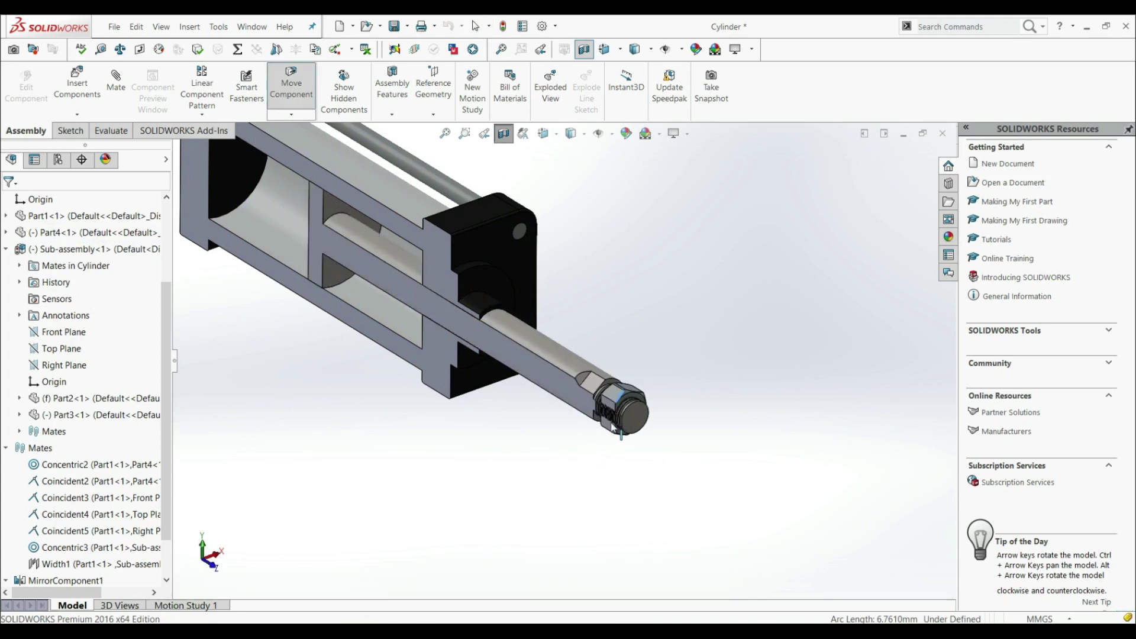
key(f)
scroll(512, 288, up, 3)
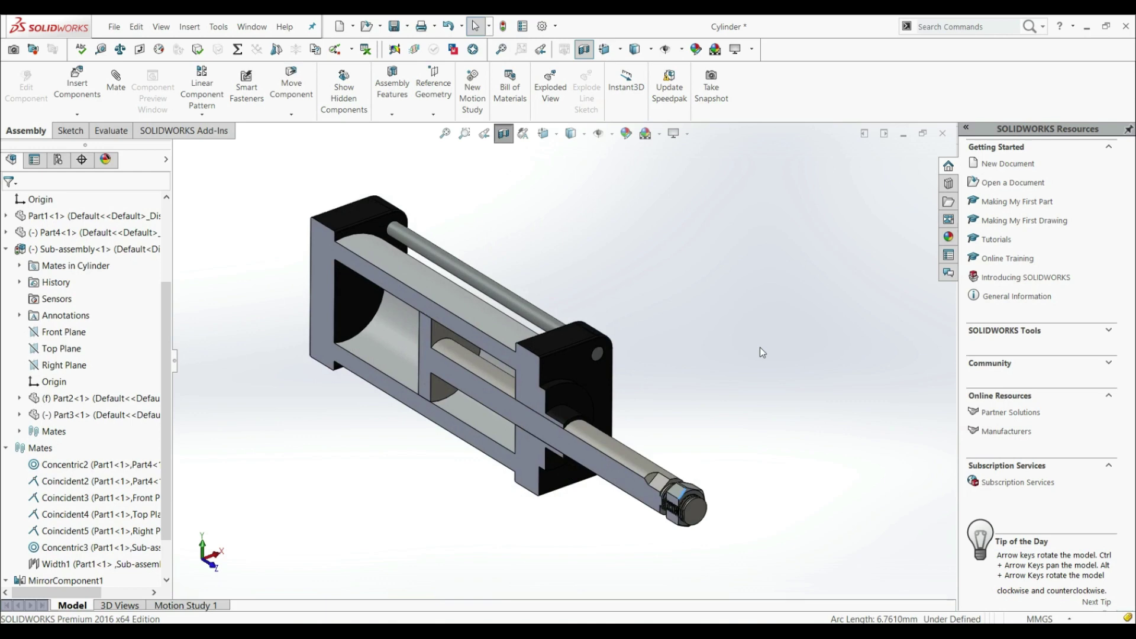